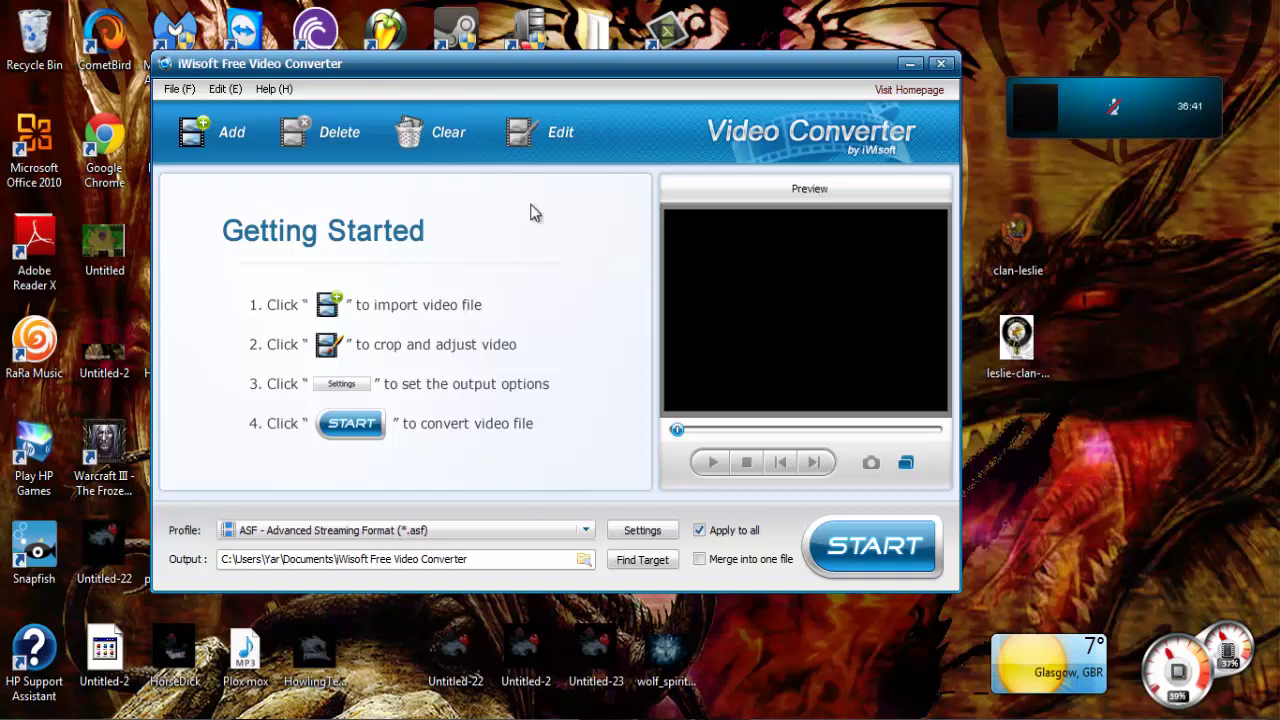
click(584, 531)
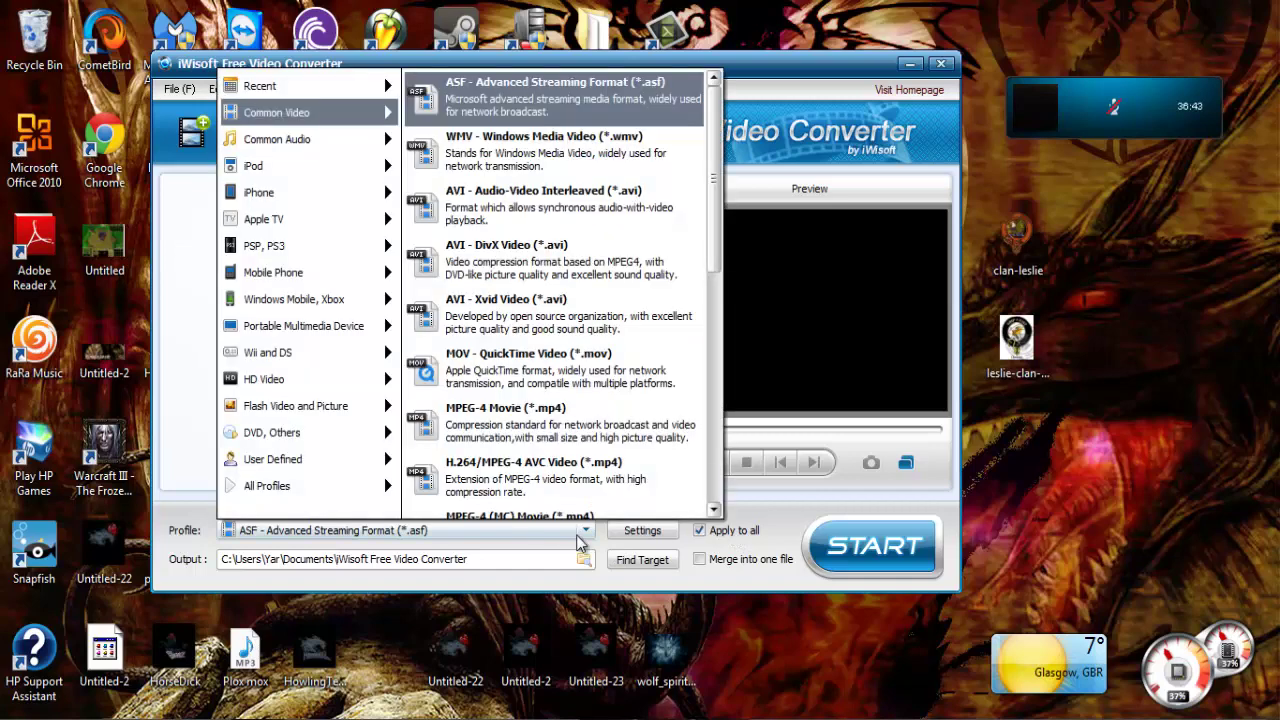
mouse_move(352, 216)
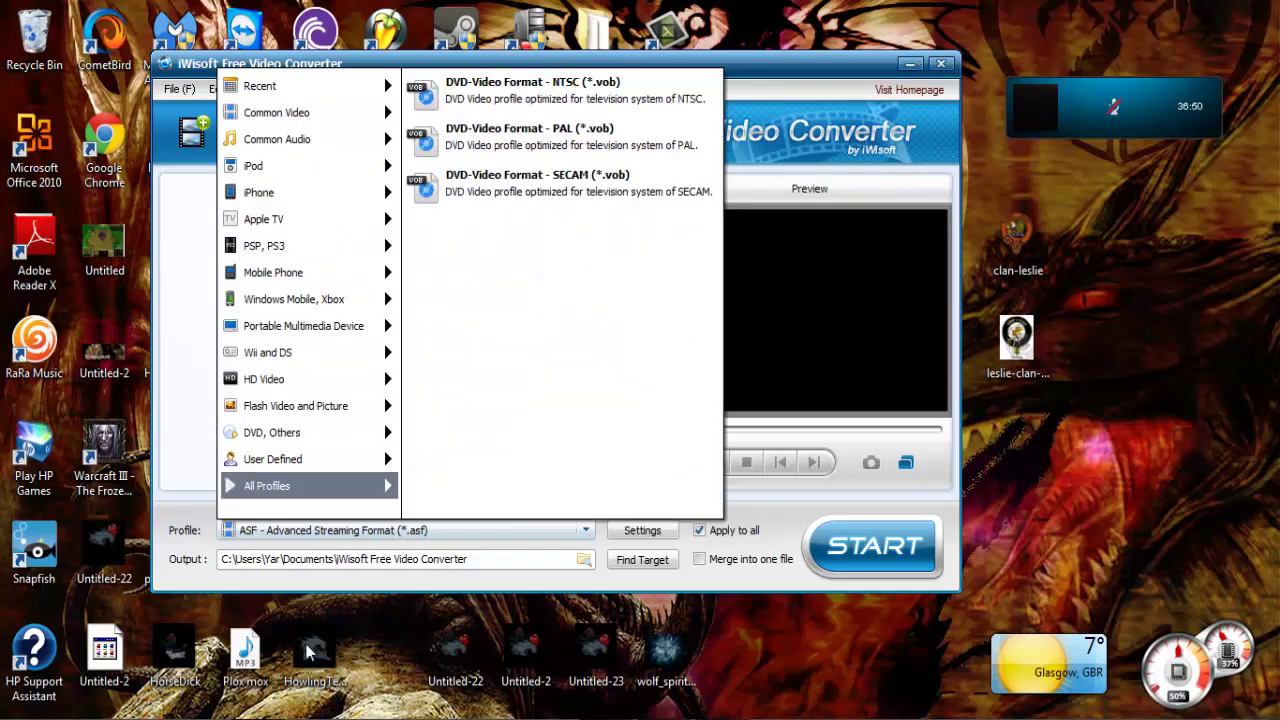
mouse_move(384, 477)
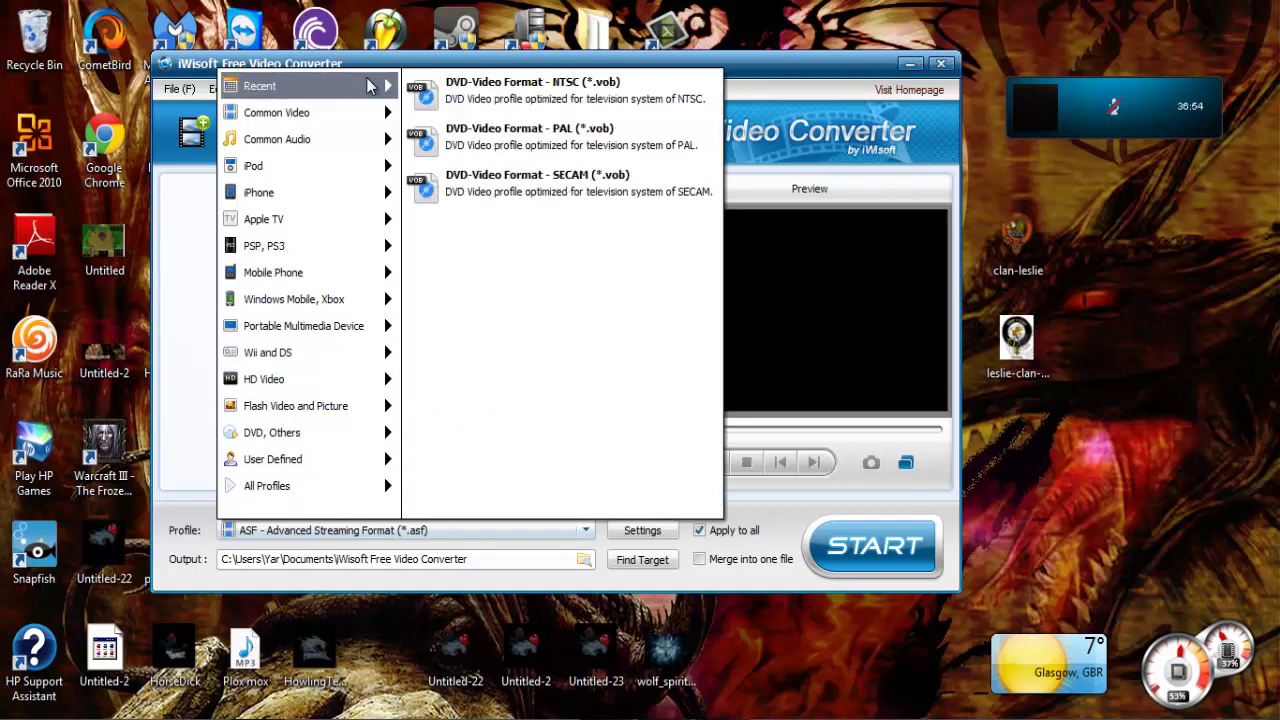
mouse_move(384, 78)
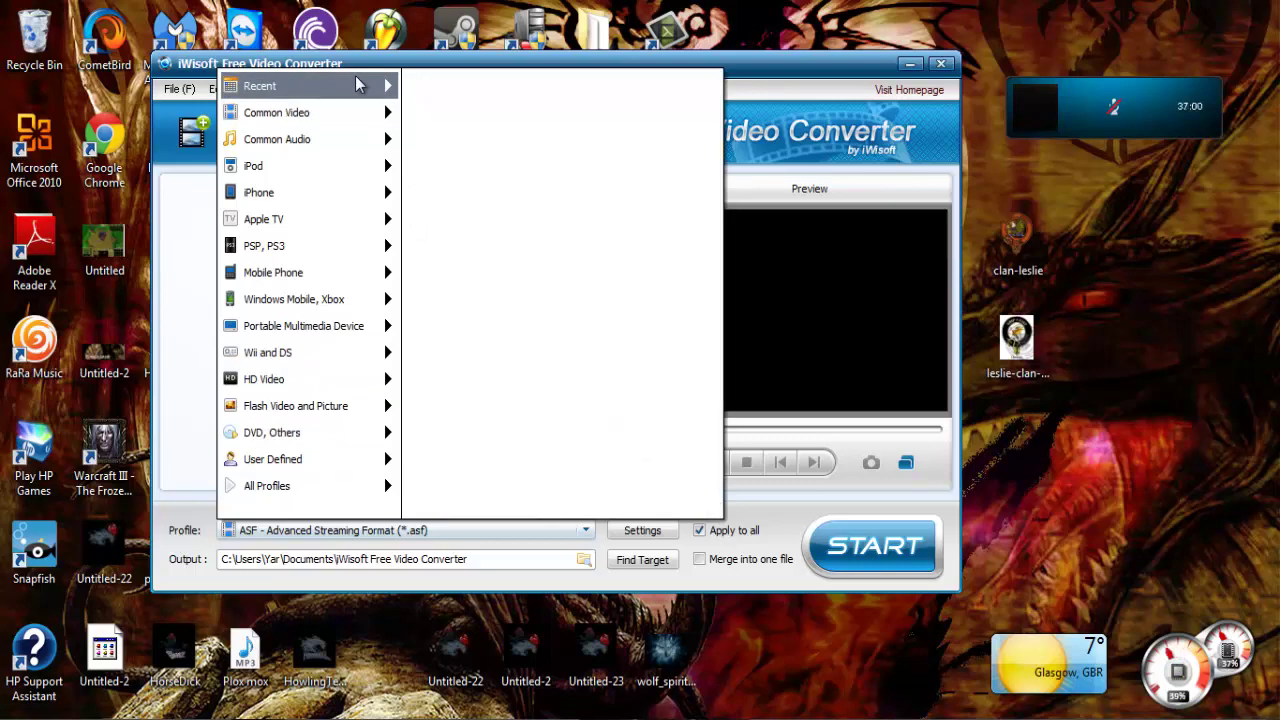
mouse_move(349, 113)
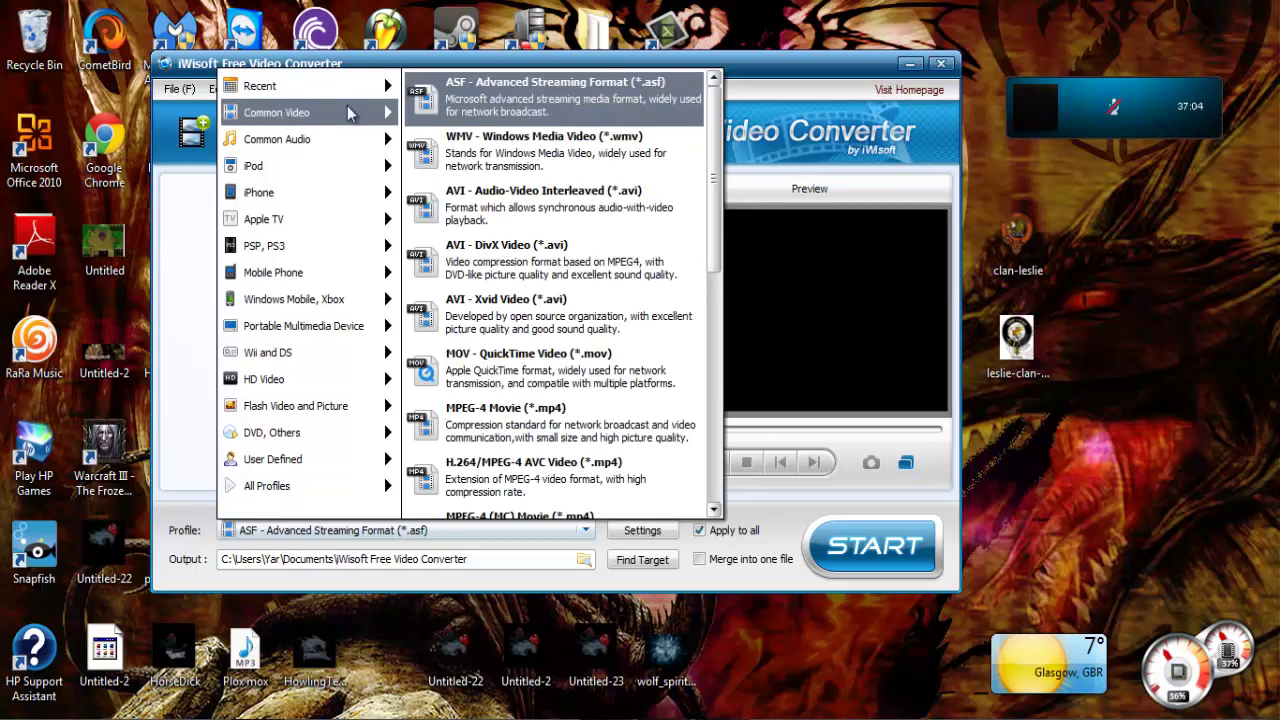
drag(716, 118, 708, 93)
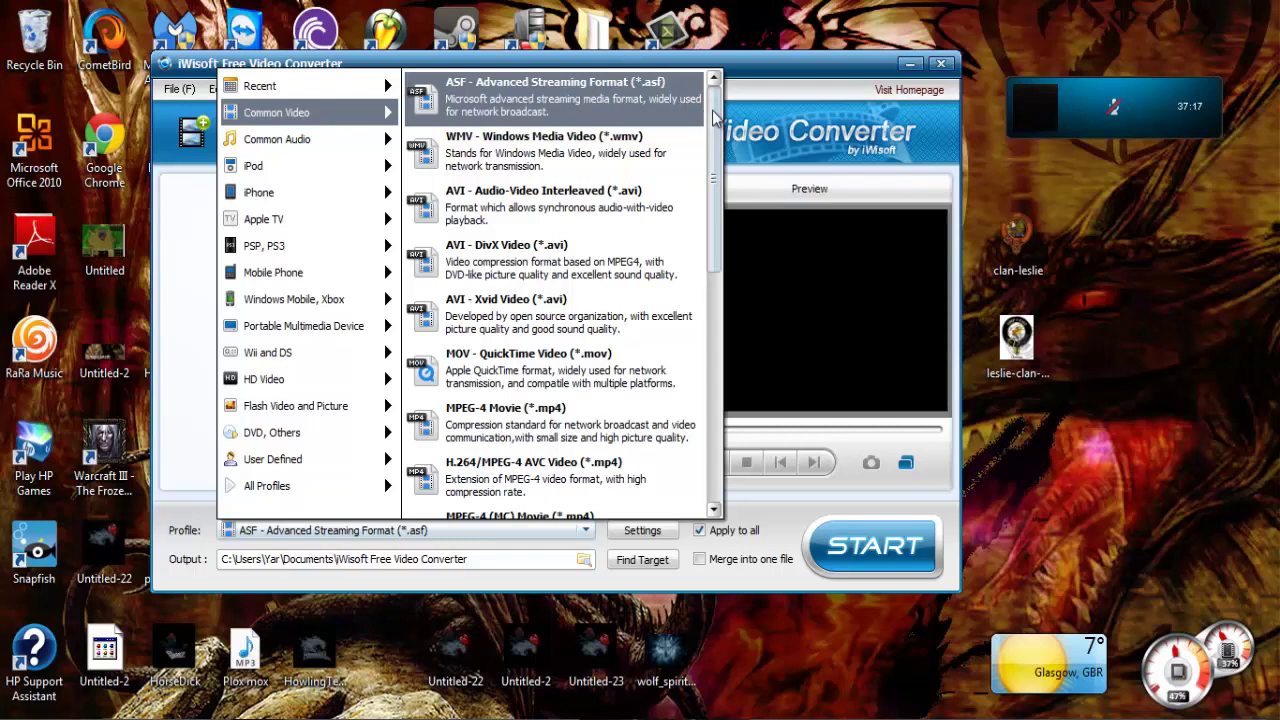
drag(715, 113, 716, 118)
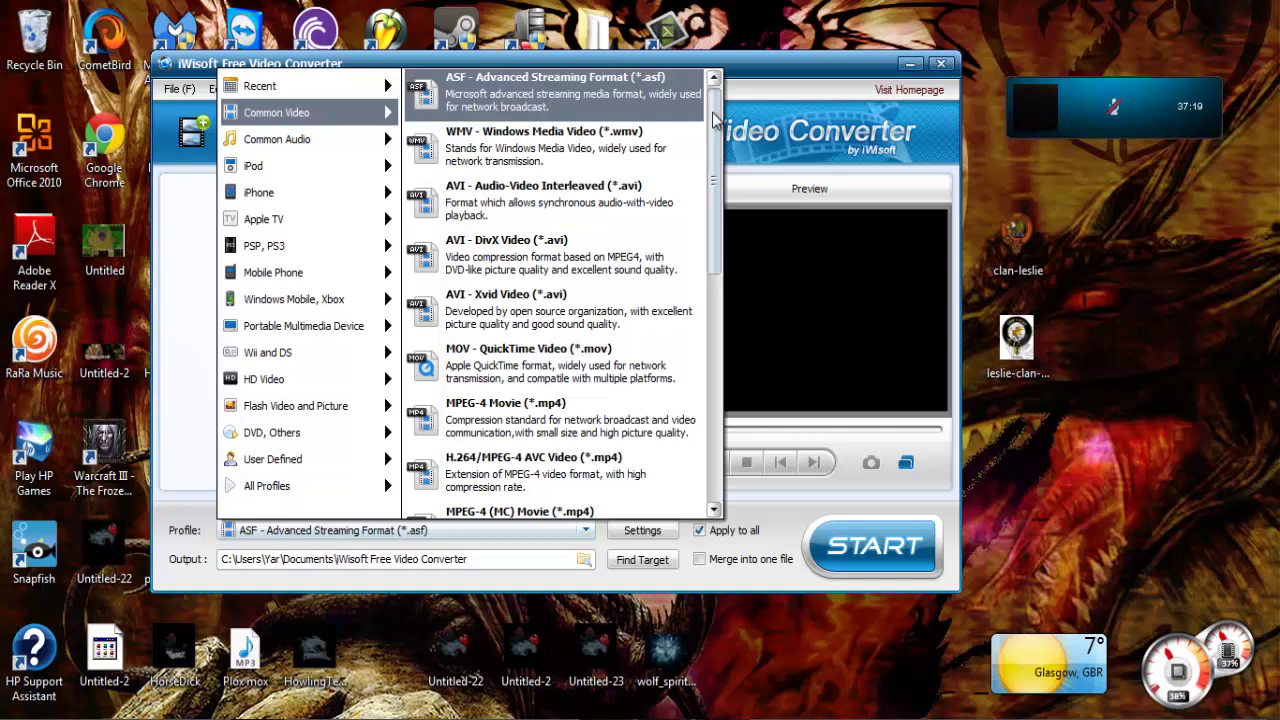
drag(716, 118, 714, 123)
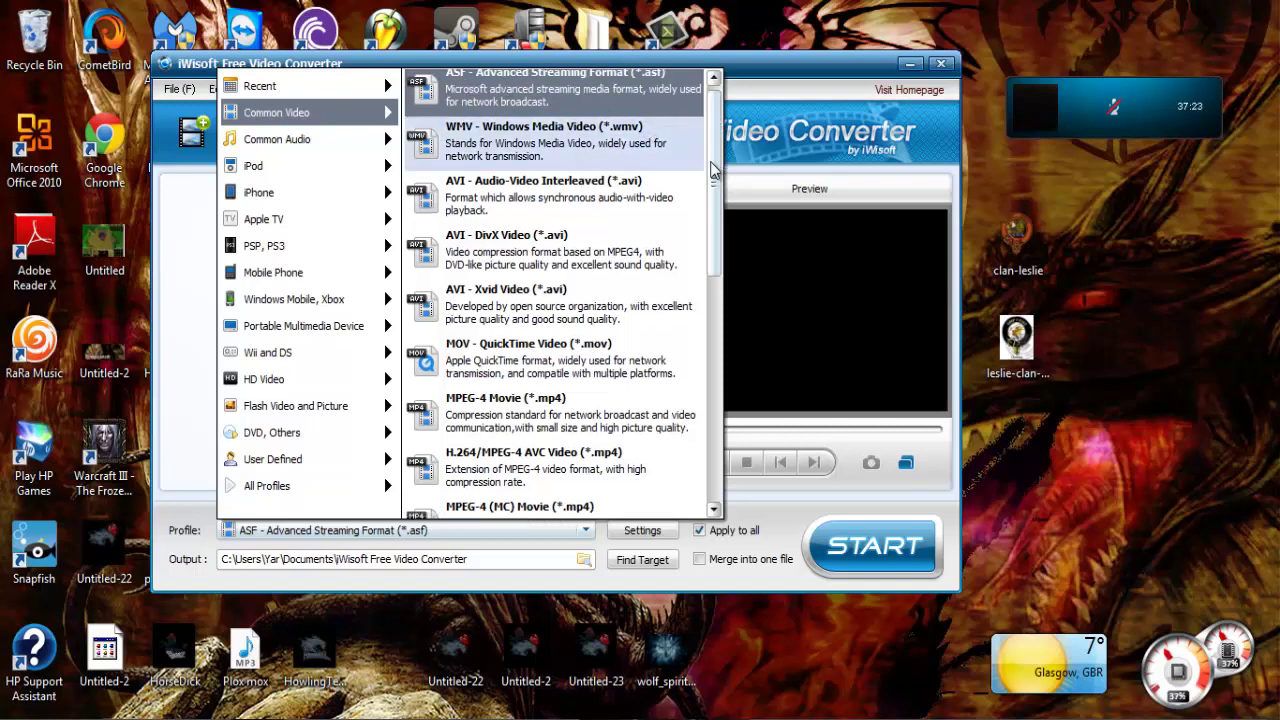
drag(715, 172, 715, 183)
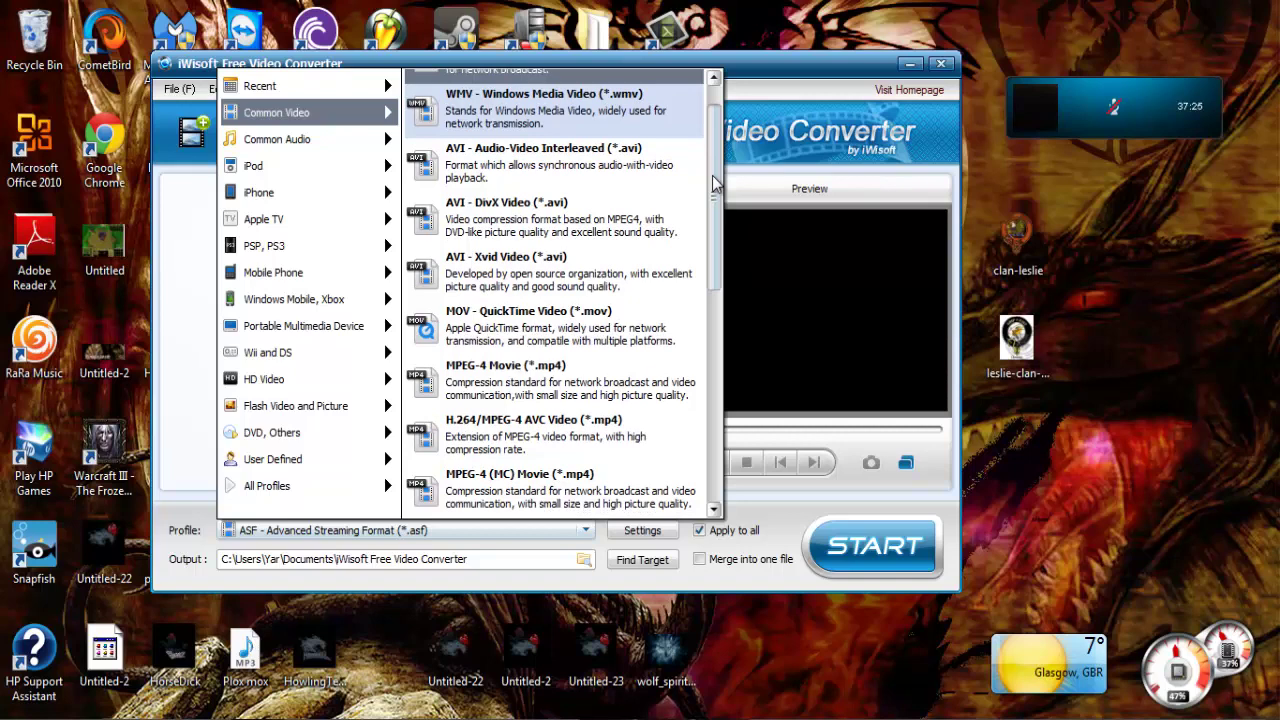
drag(715, 183, 715, 182)
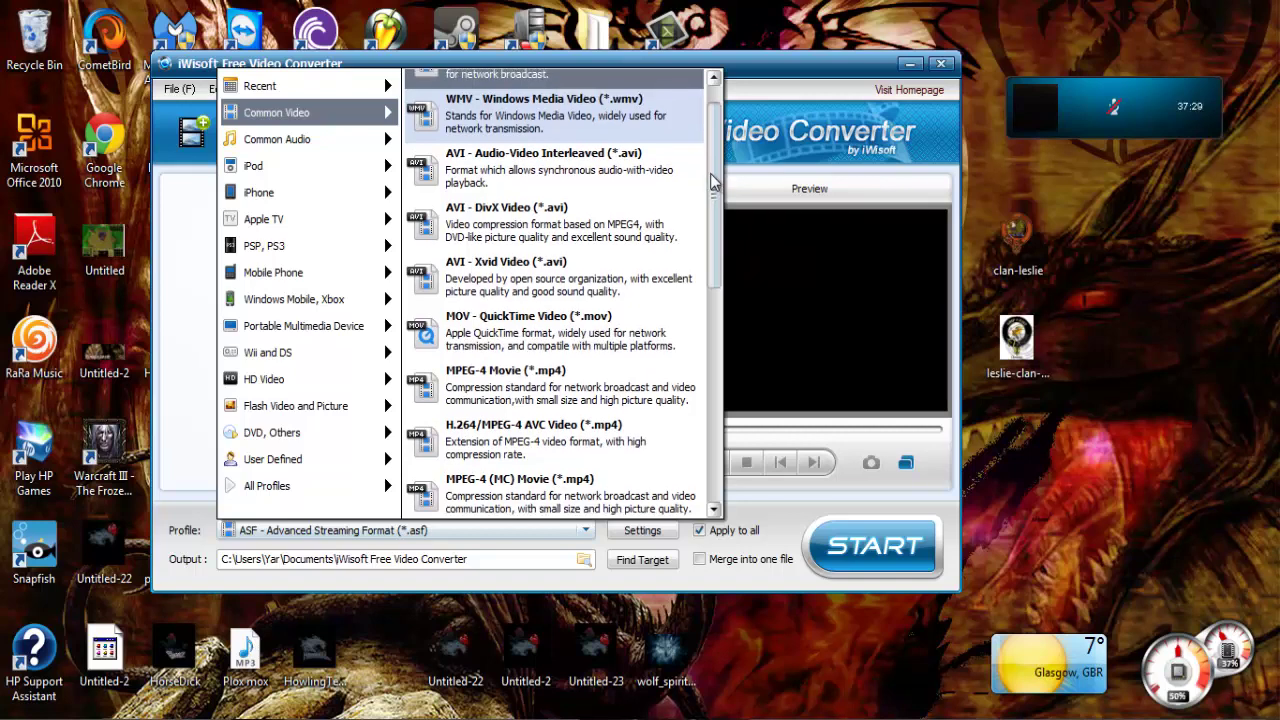
drag(715, 183, 715, 188)
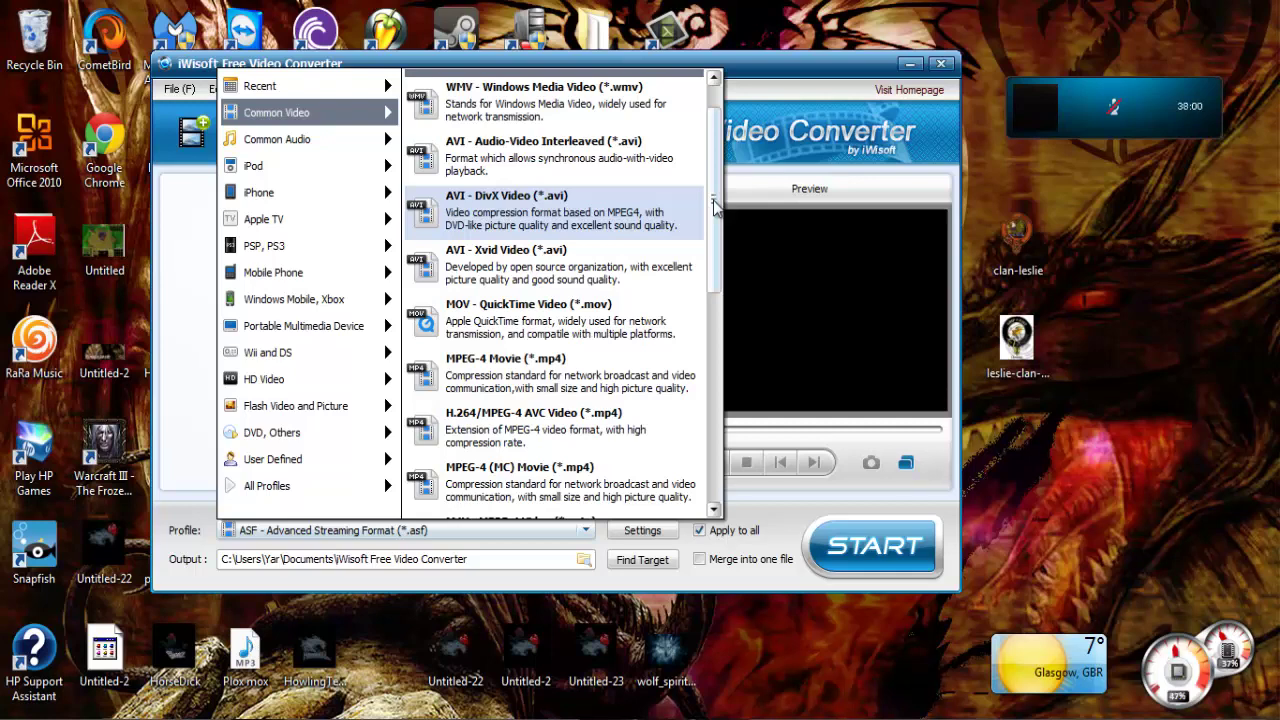
- Scroll the Common Video list to its end, revealing MKV, MPEG-1, MPEG-2, DV and RM formats
drag(716, 205, 712, 229)
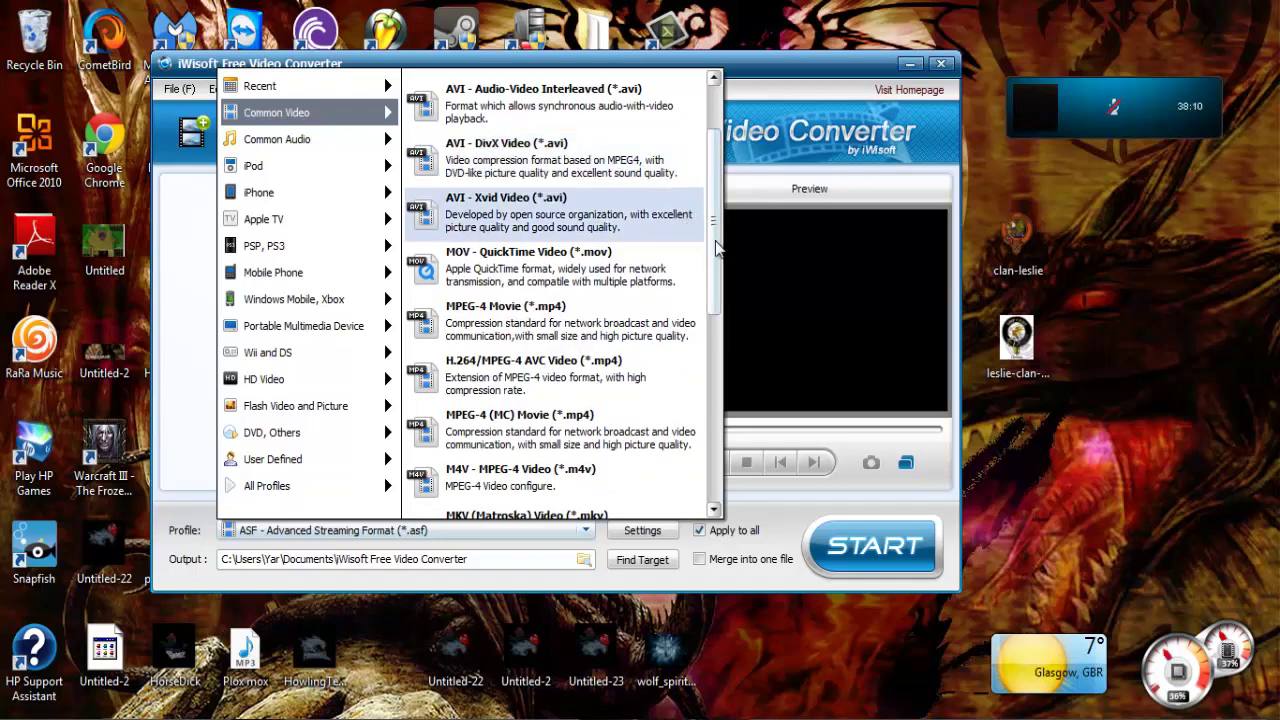
drag(716, 248, 714, 322)
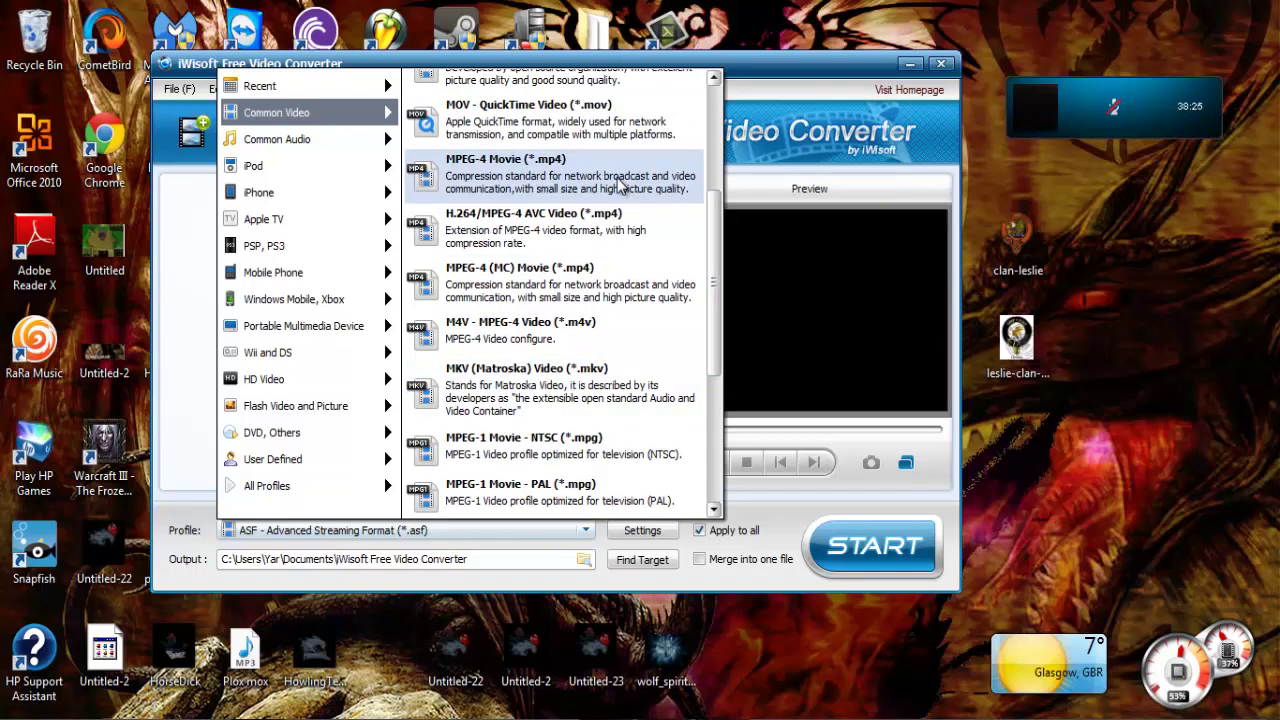
mouse_move(300, 405)
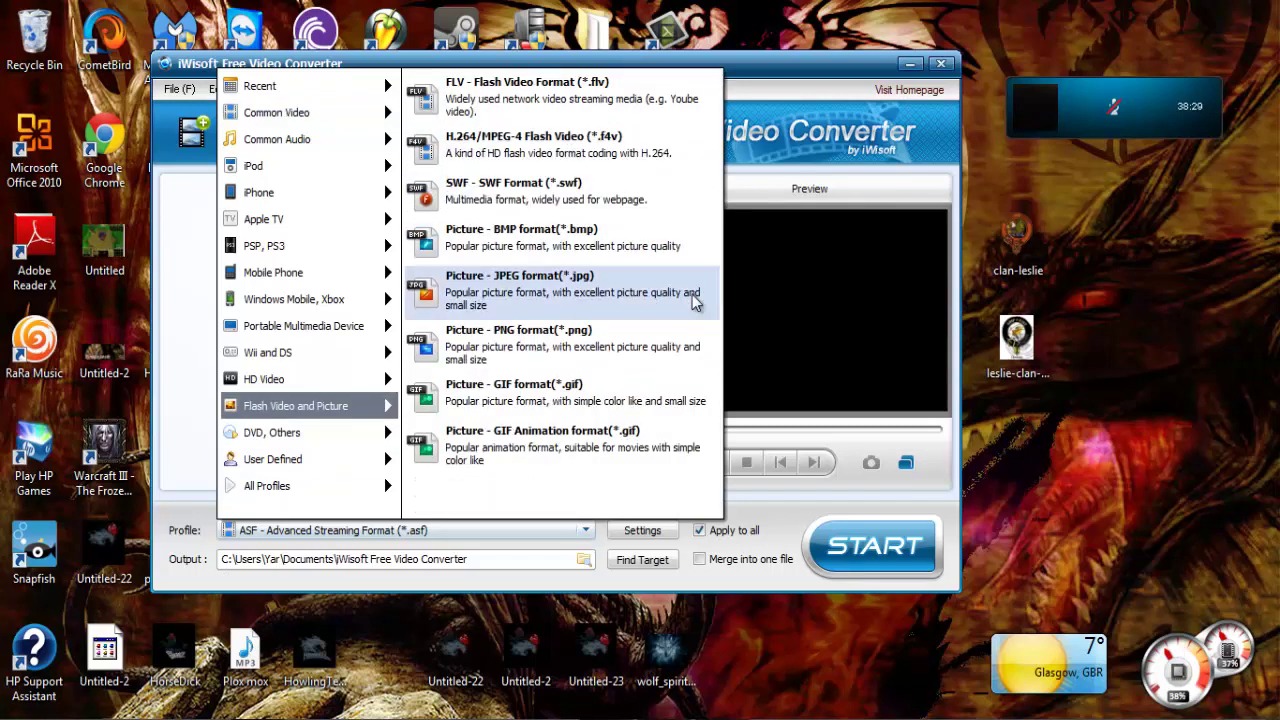
mouse_move(290, 112)
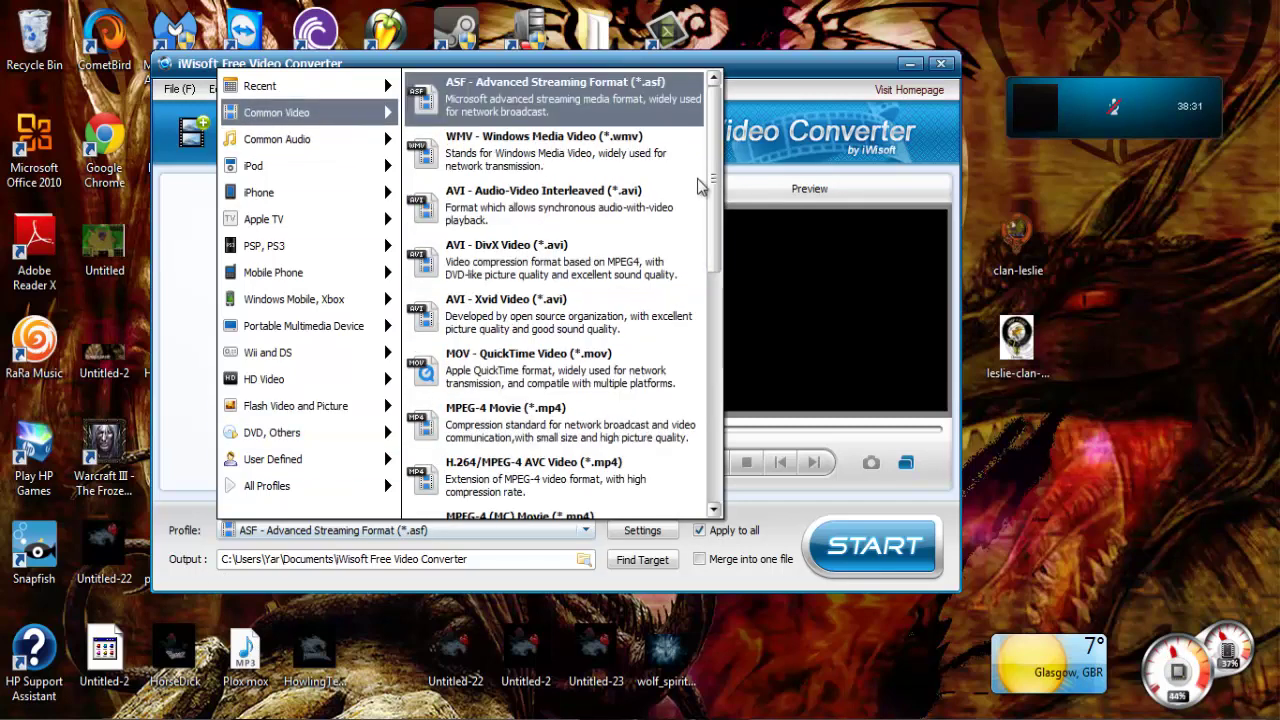
drag(716, 190, 715, 287)
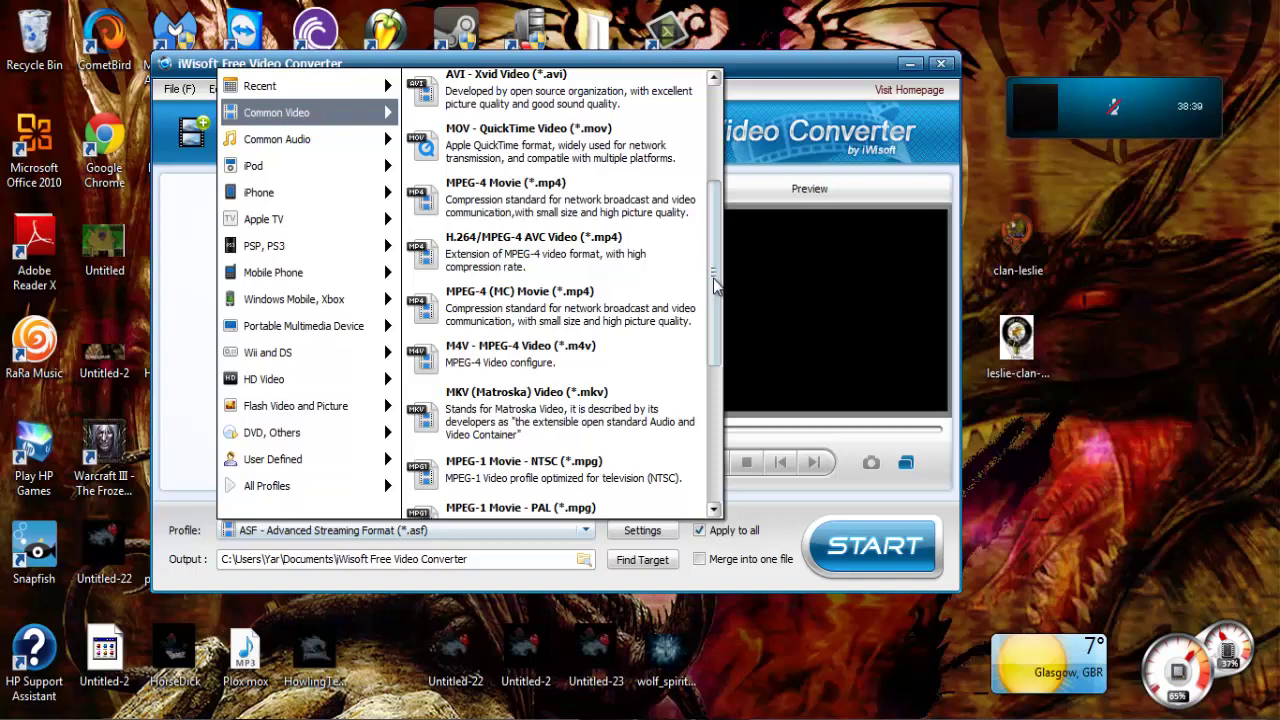
drag(715, 286, 714, 285)
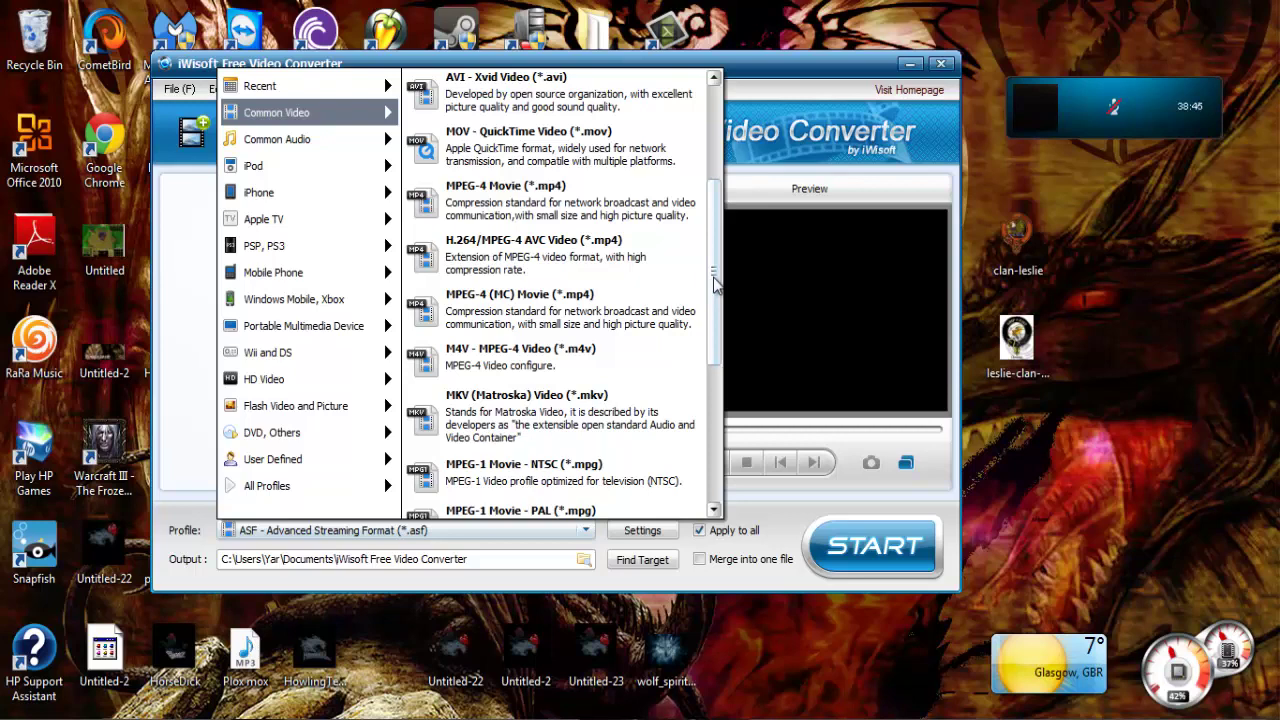
scroll(714, 284, down, 5)
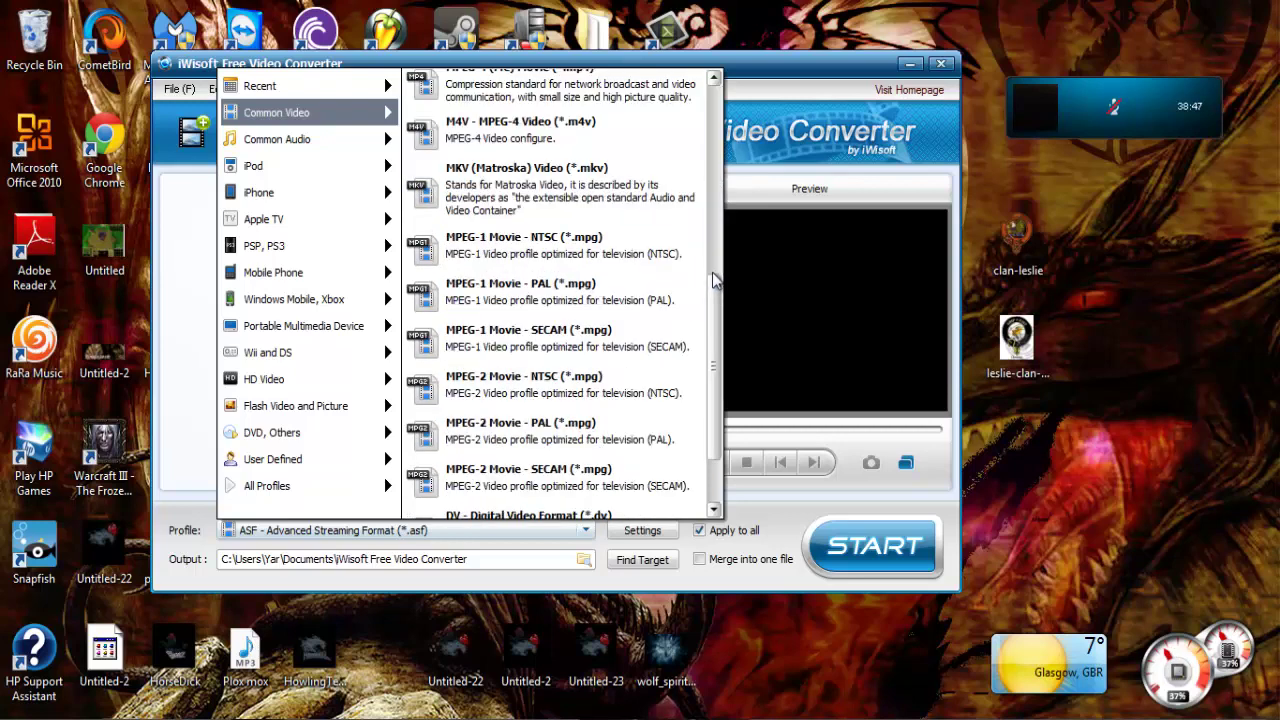
scroll(714, 282, up, 10)
scroll(714, 260, down, 4)
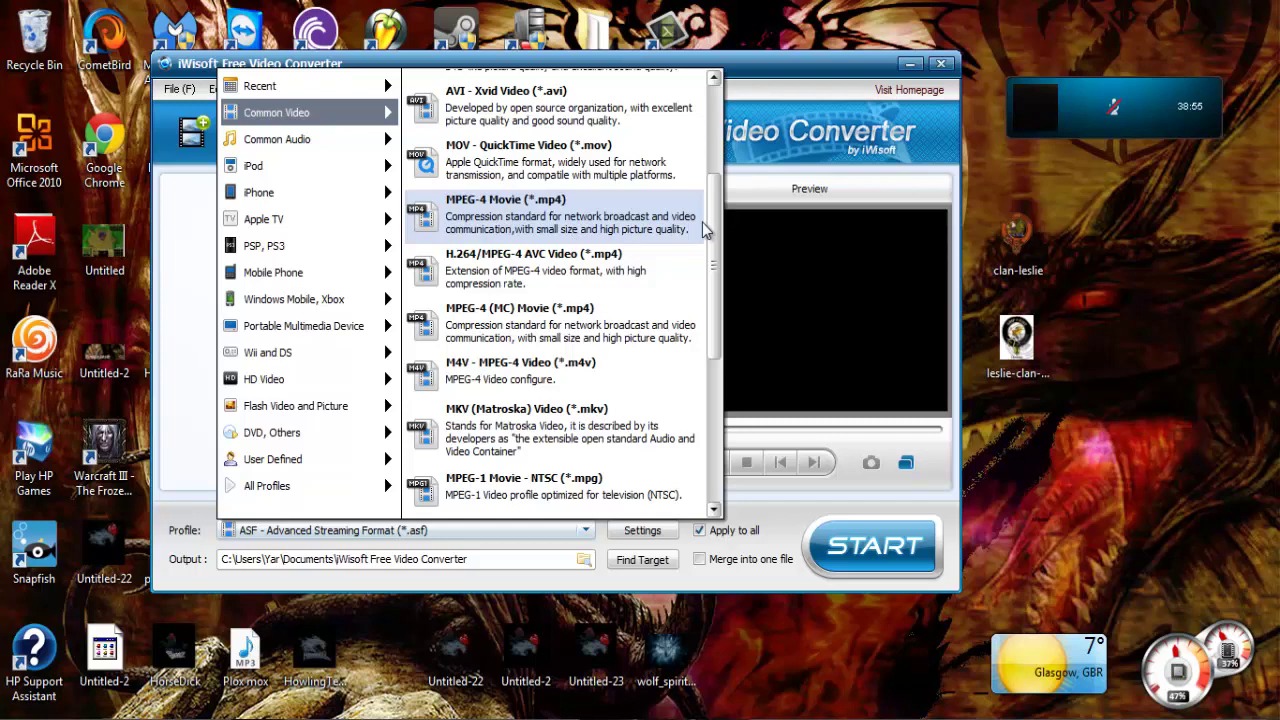
drag(712, 232, 725, 237)
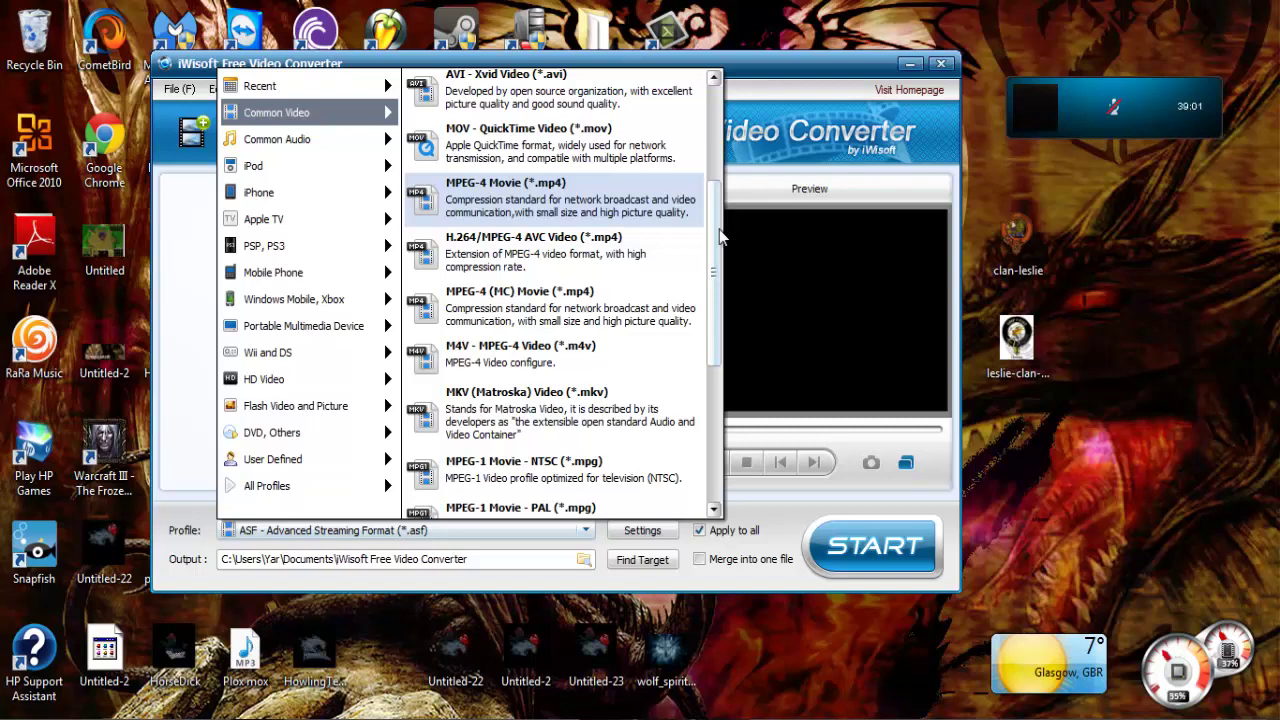
drag(726, 237, 720, 420)
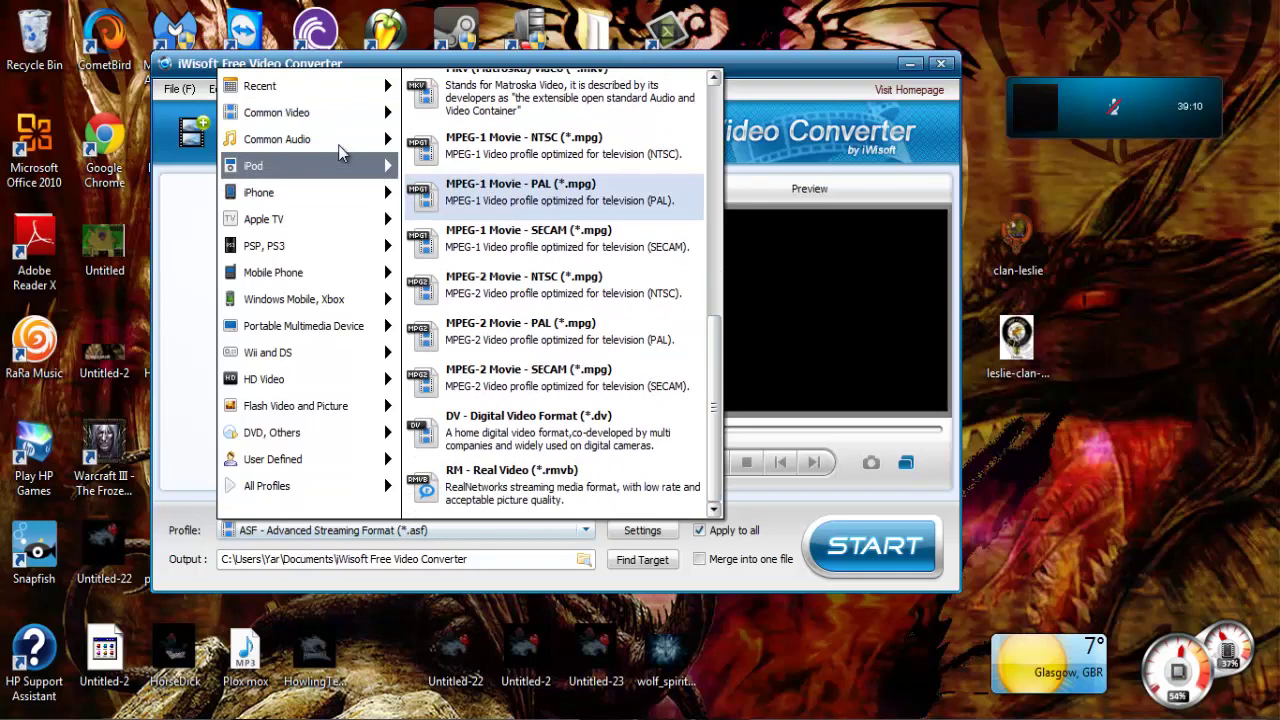
- Show the Common Audio formats from OGG, RA and WAV down to WMA, APE, MKA and FLAC
mouse_move(372, 137)
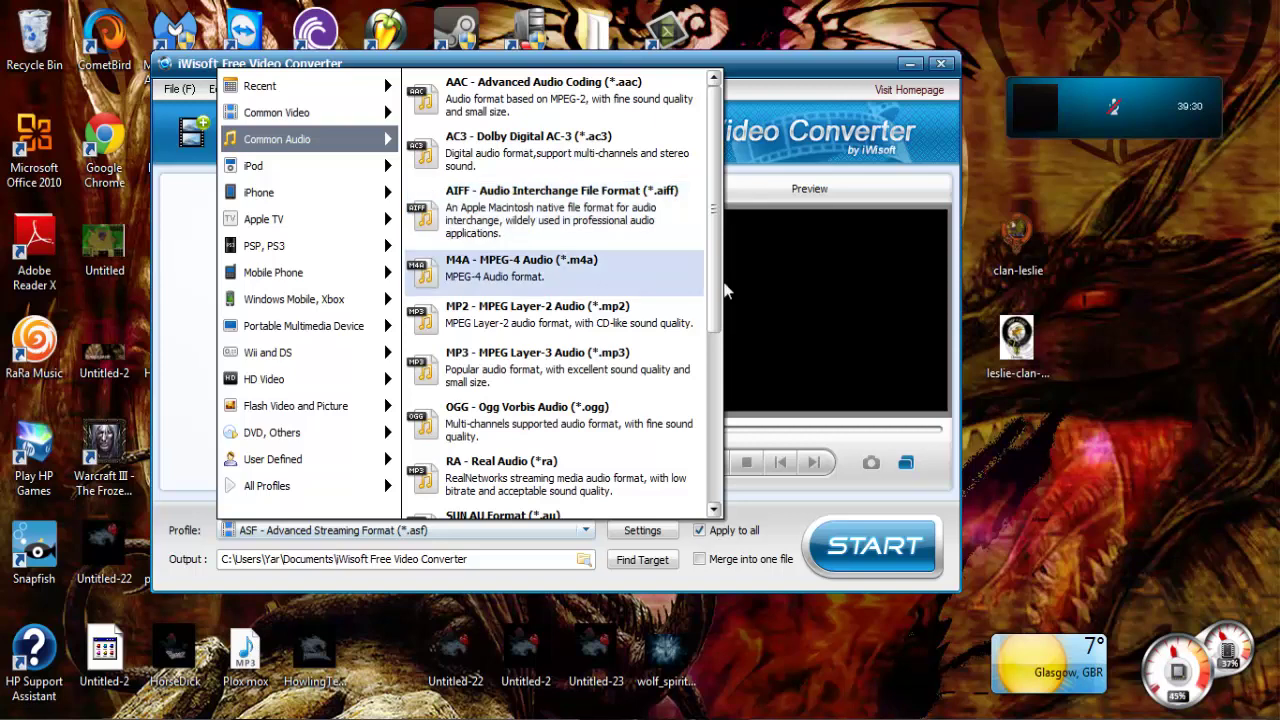
drag(720, 290, 708, 352)
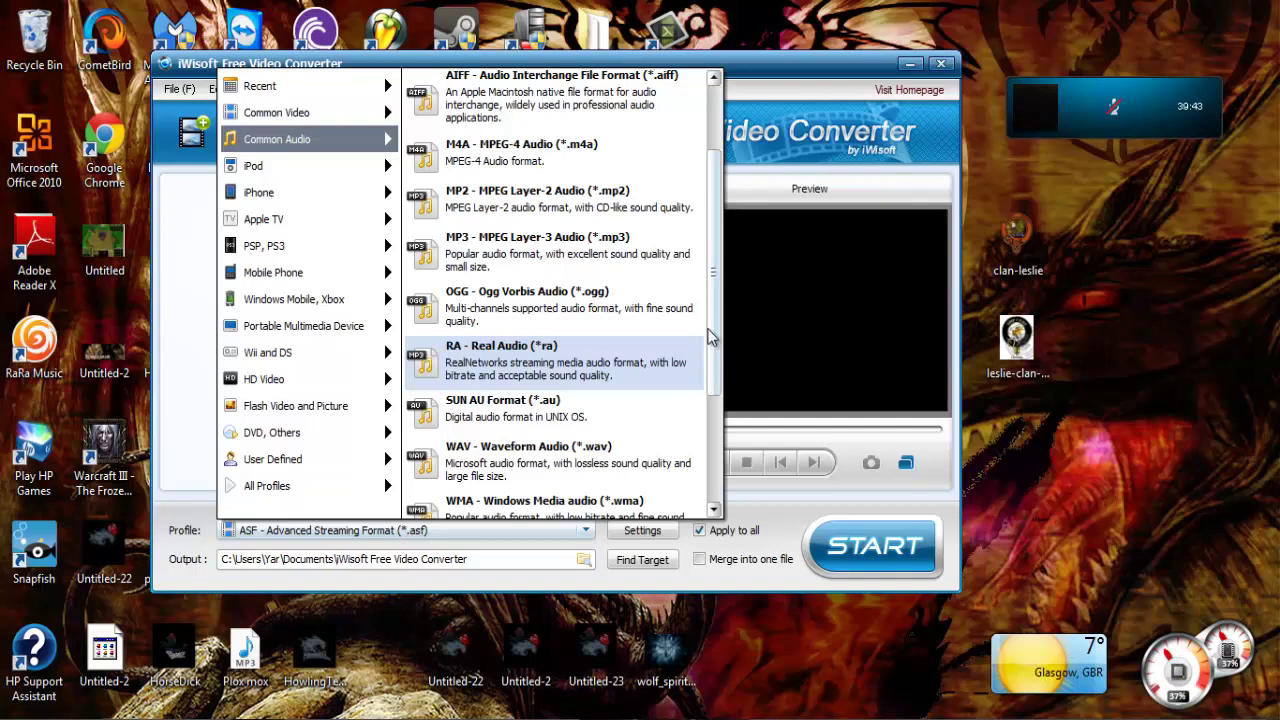
drag(716, 345, 718, 453)
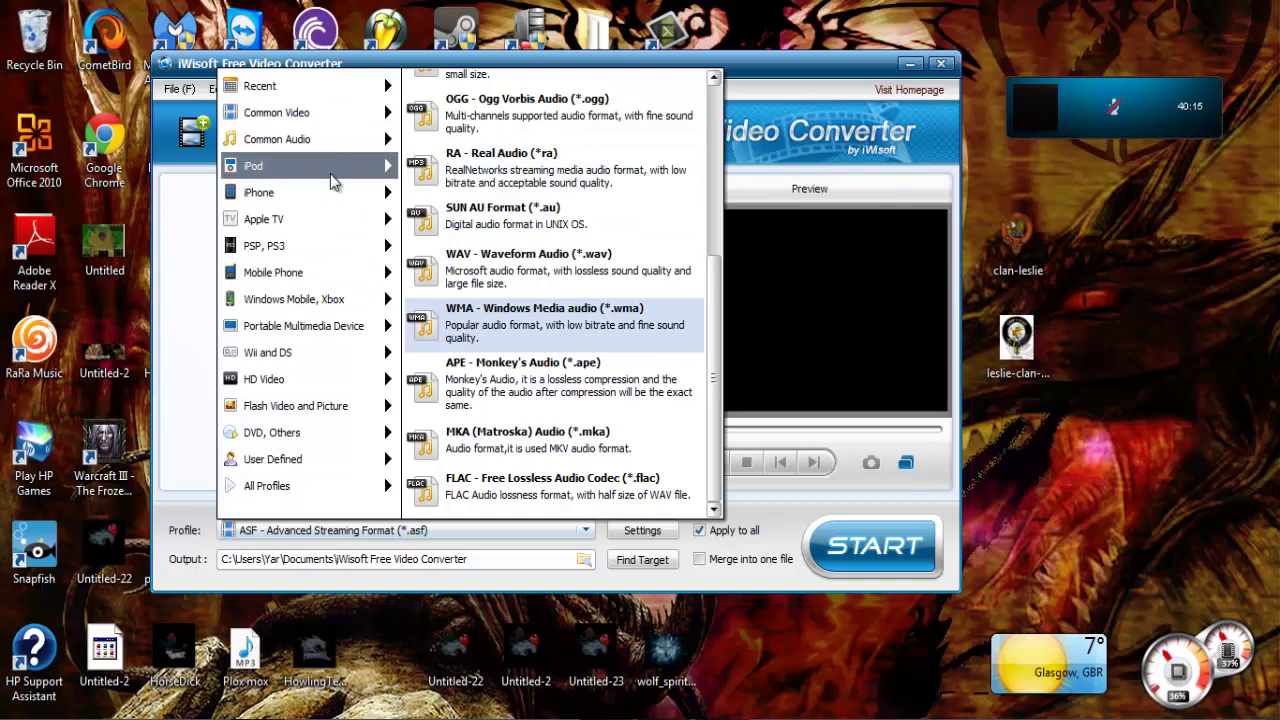
- Scroll through the Mobile Phone profiles, from 3GP mono and stereo to the BlackBerry formats
mouse_move(333, 176)
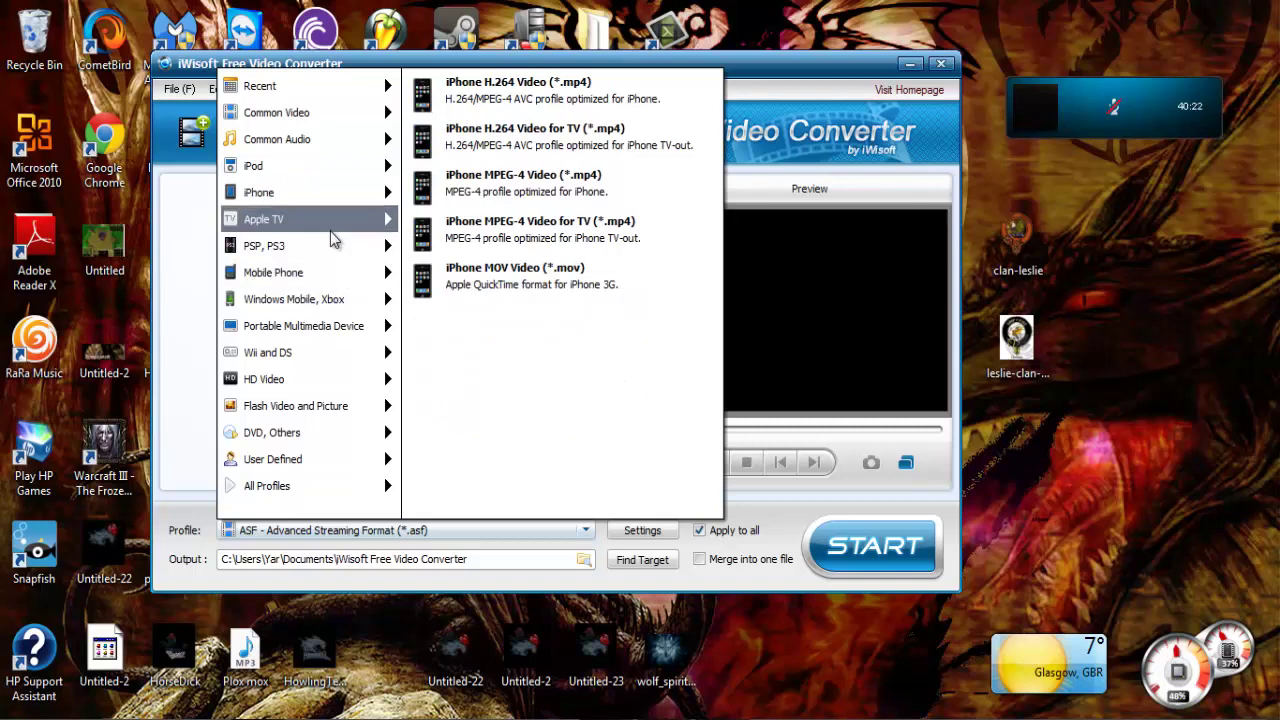
mouse_move(333, 240)
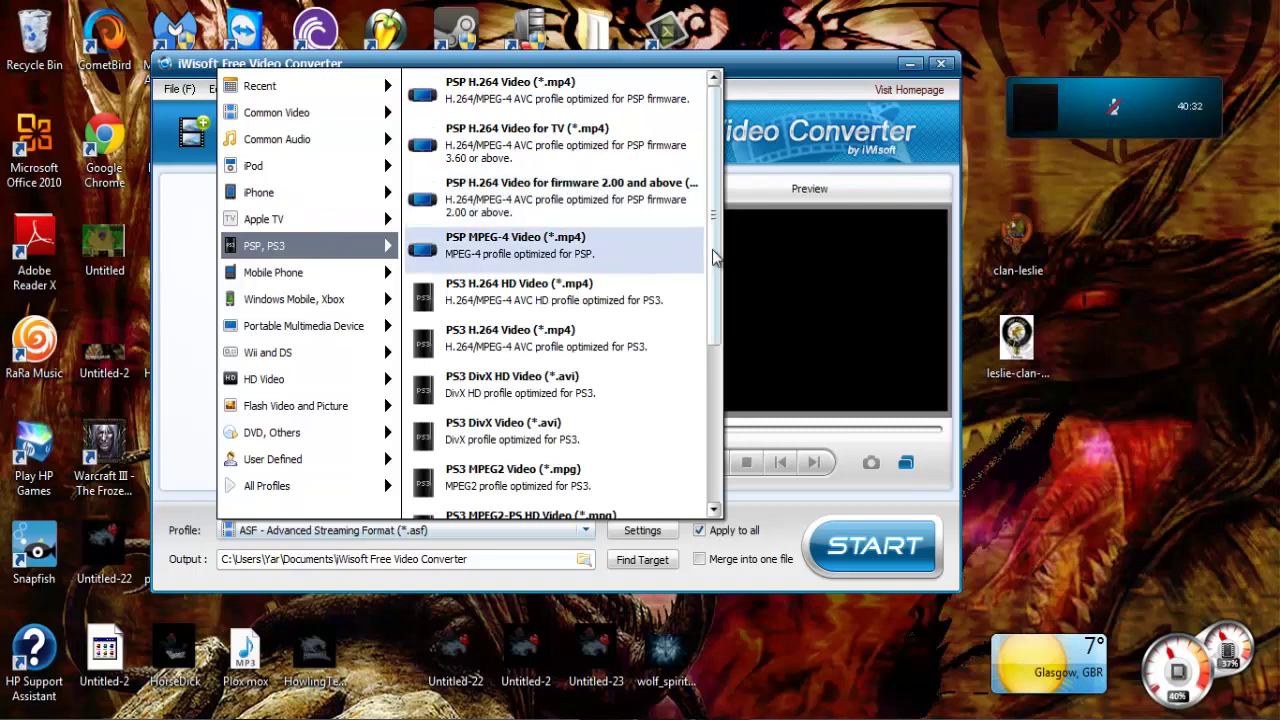
scroll(722, 305, down, 1)
scroll(722, 305, down, 5)
scroll(687, 208, up, 6)
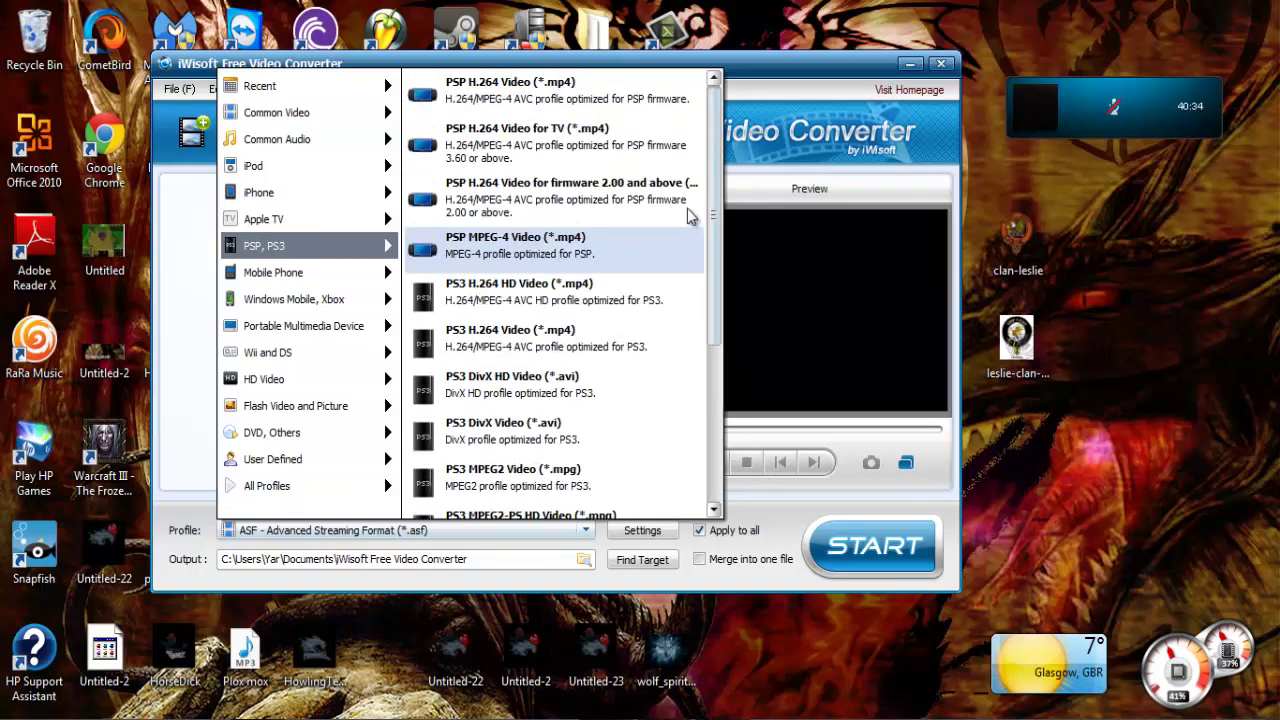
scroll(718, 408, down, 3)
scroll(718, 408, down, 3)
scroll(691, 114, up, 6)
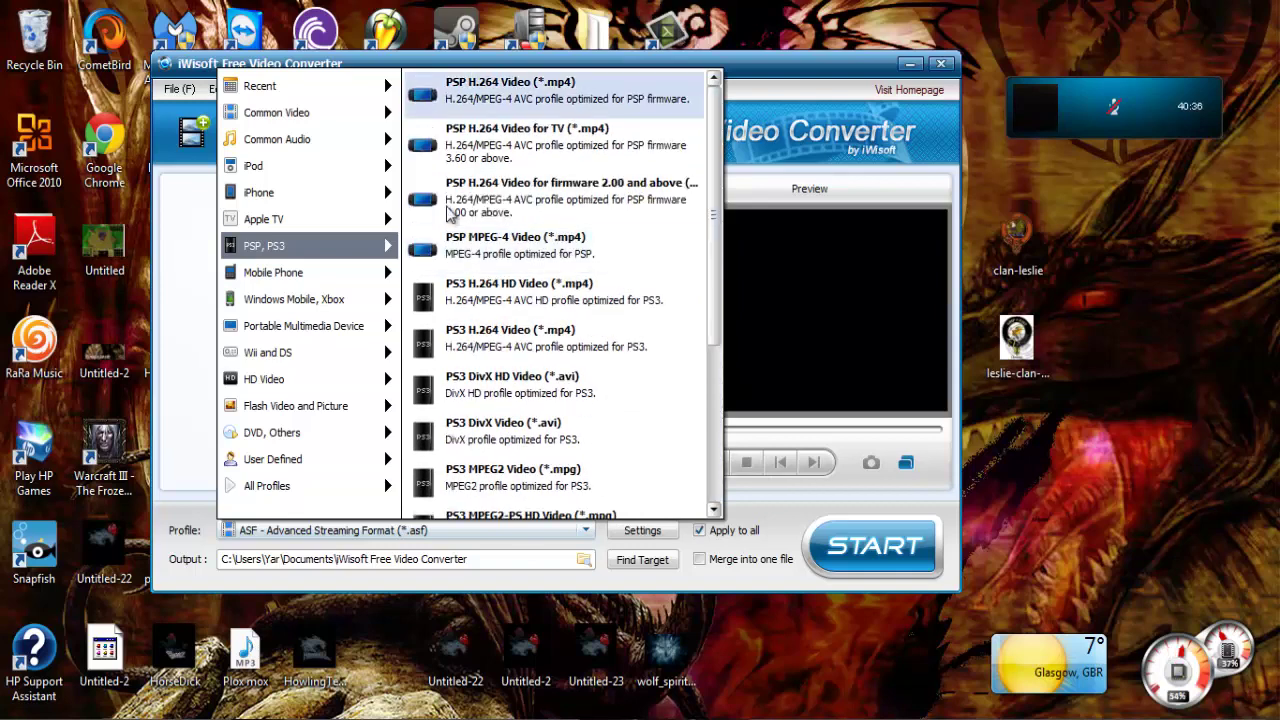
- Bring up the Windows Mobile and Xbox profiles and scroll through them
mouse_move(355, 285)
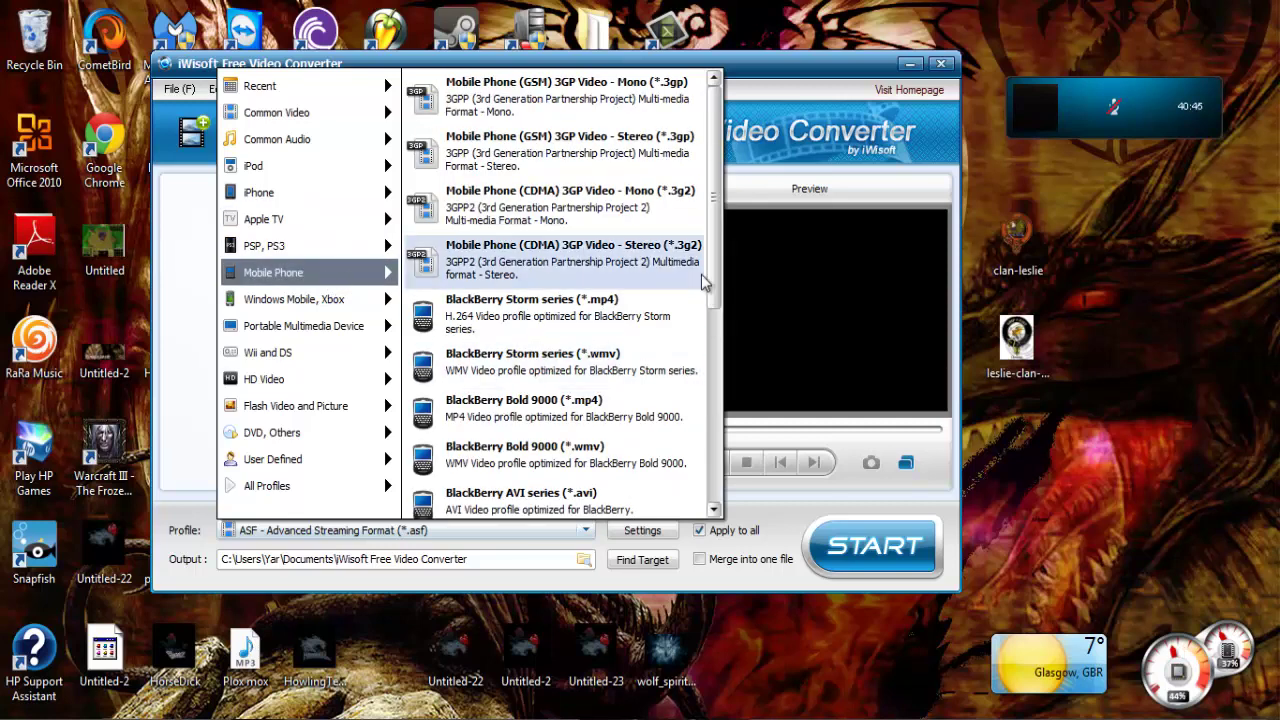
scroll(714, 287, down, 8)
scroll(714, 390, up, 7)
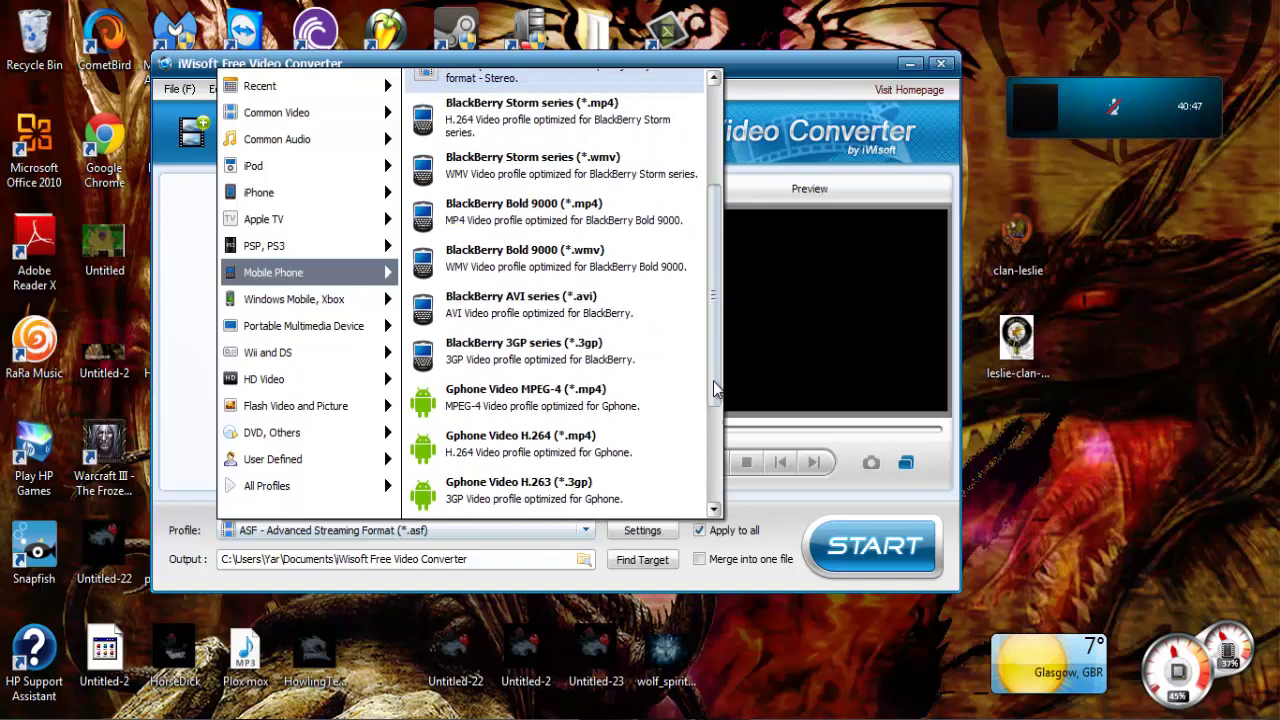
scroll(714, 390, down, 5)
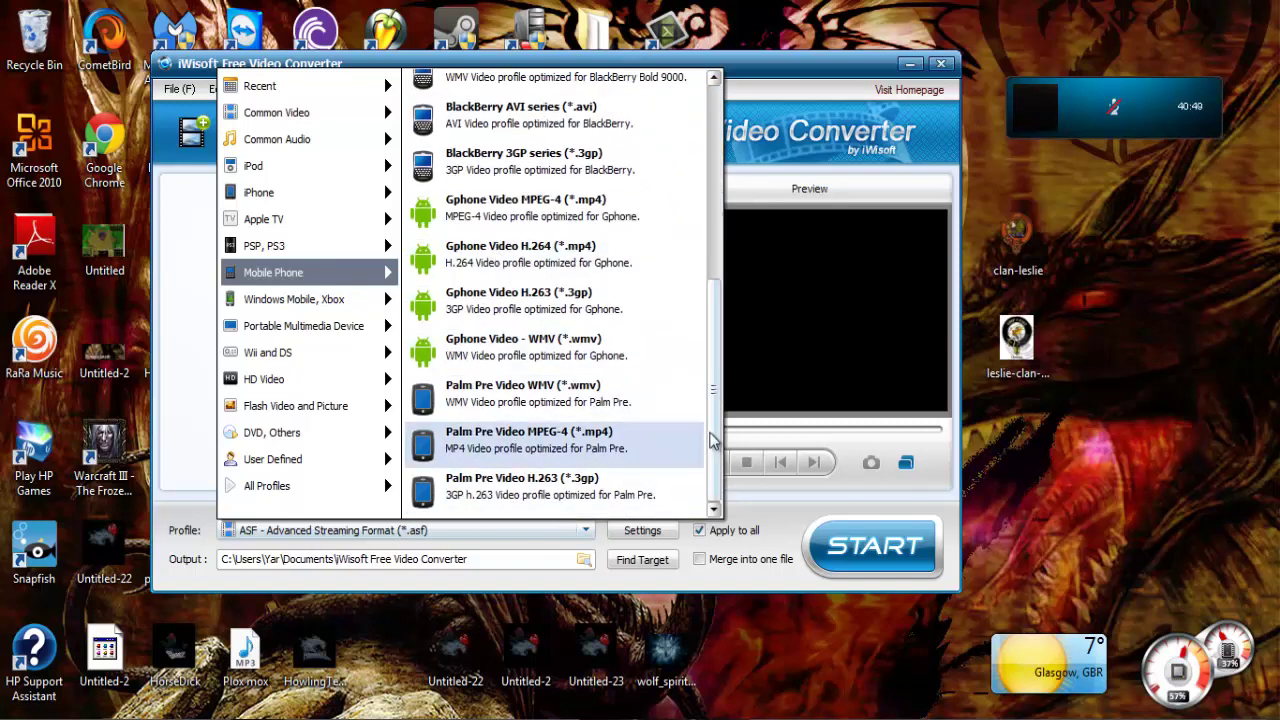
scroll(716, 450, up, 10)
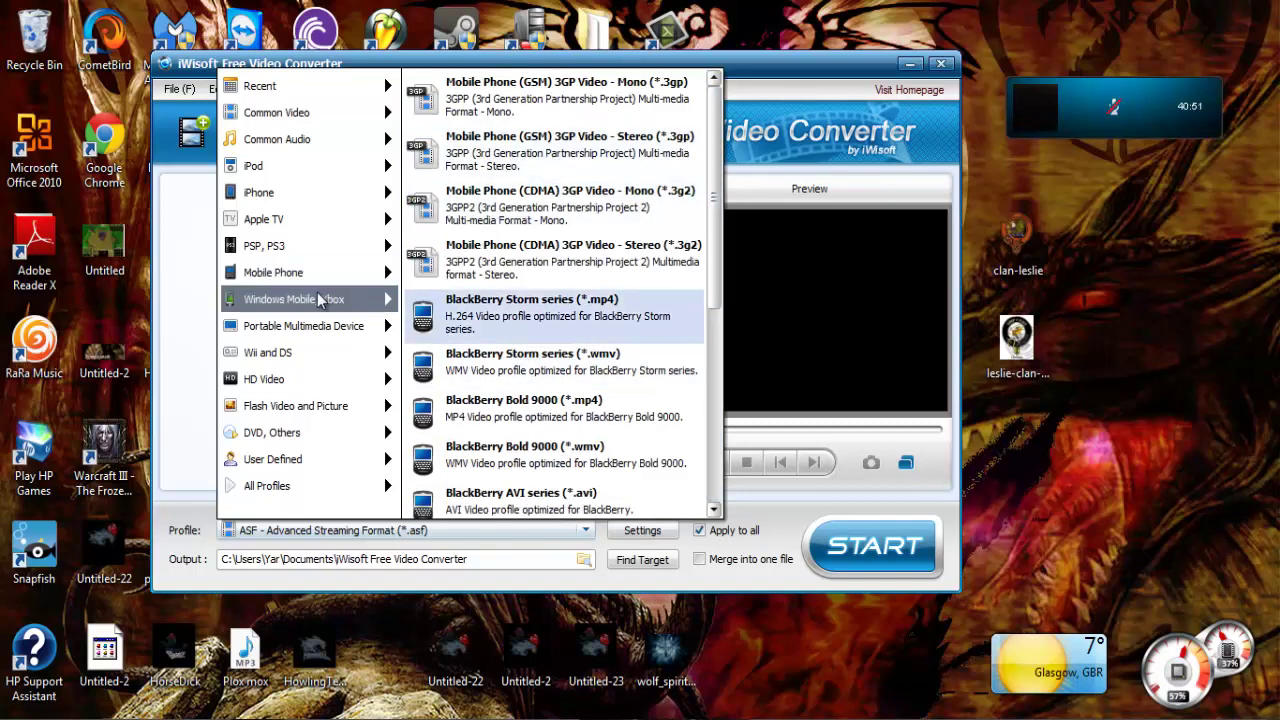
- Scroll through the Xbox360 and Portable Multimedia Device profiles
mouse_move(320, 300)
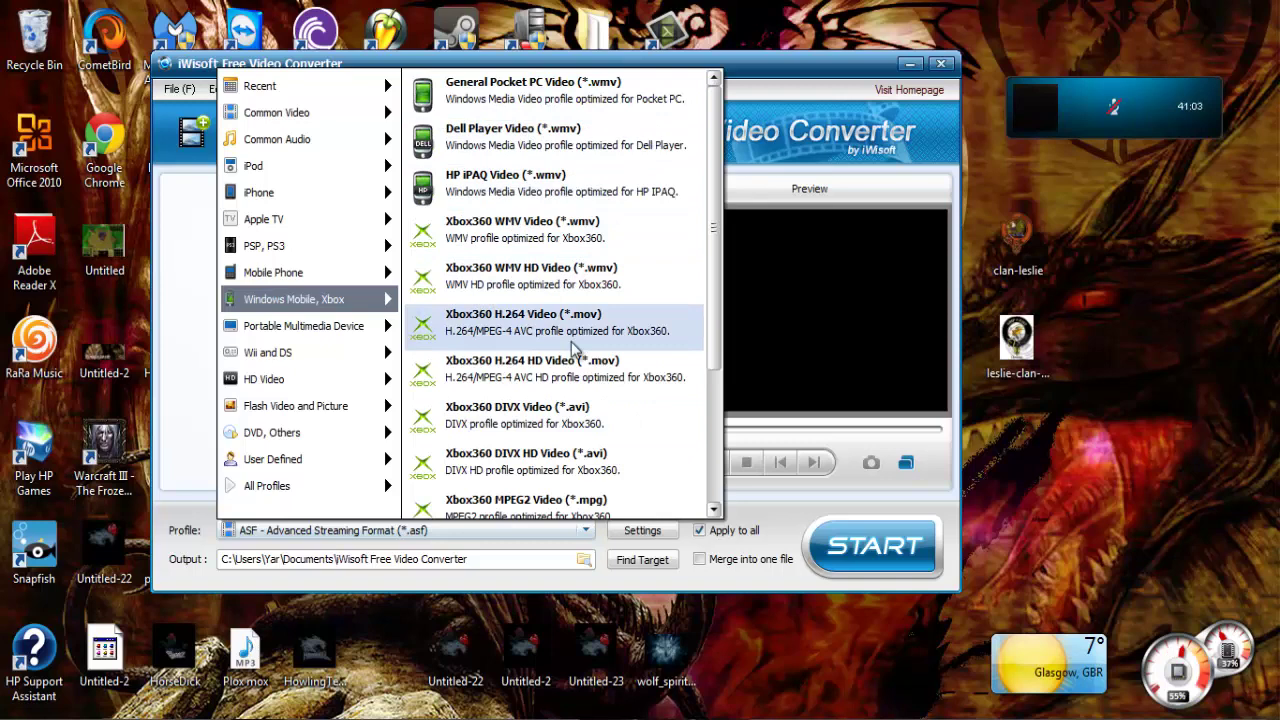
drag(716, 337, 718, 528)
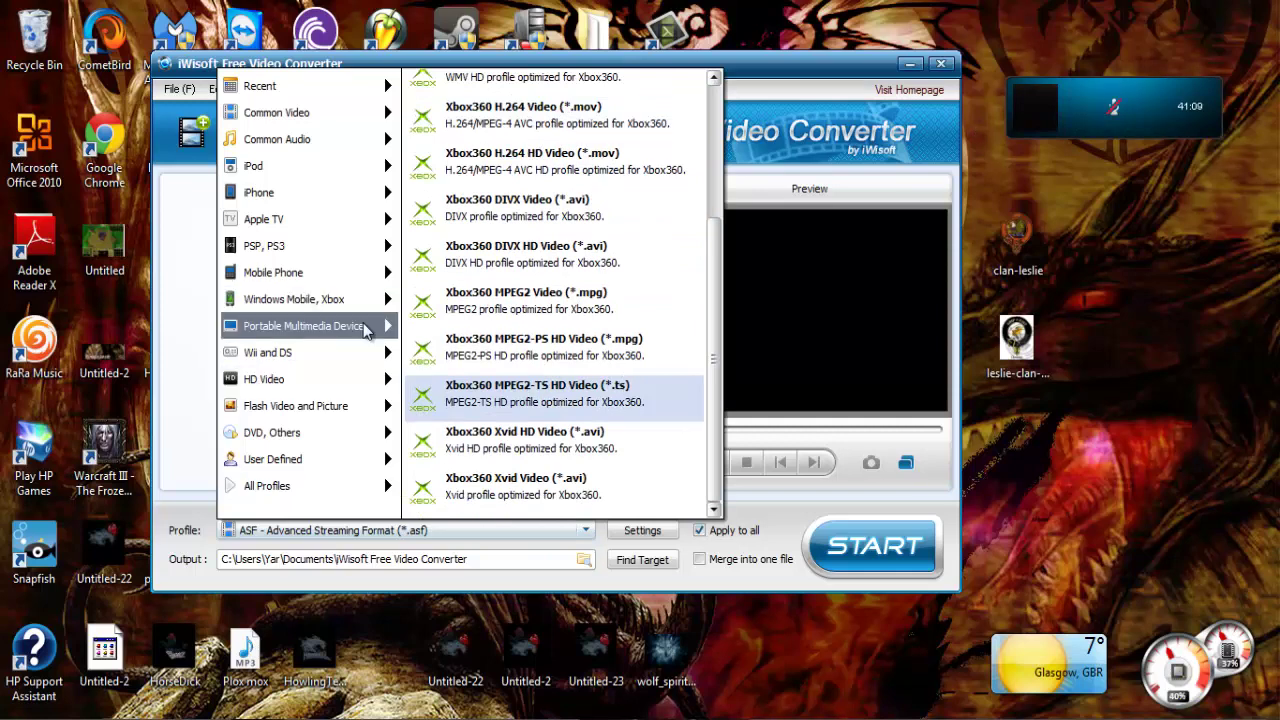
mouse_move(300, 326)
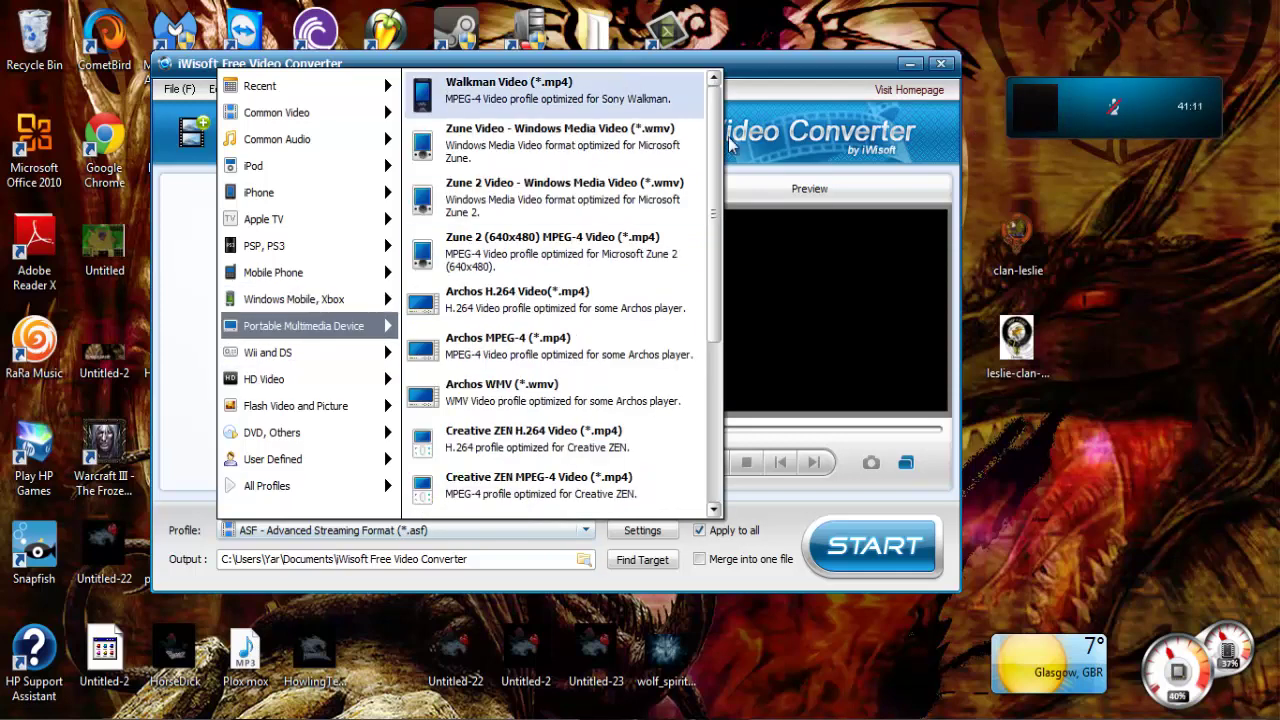
drag(721, 141, 722, 350)
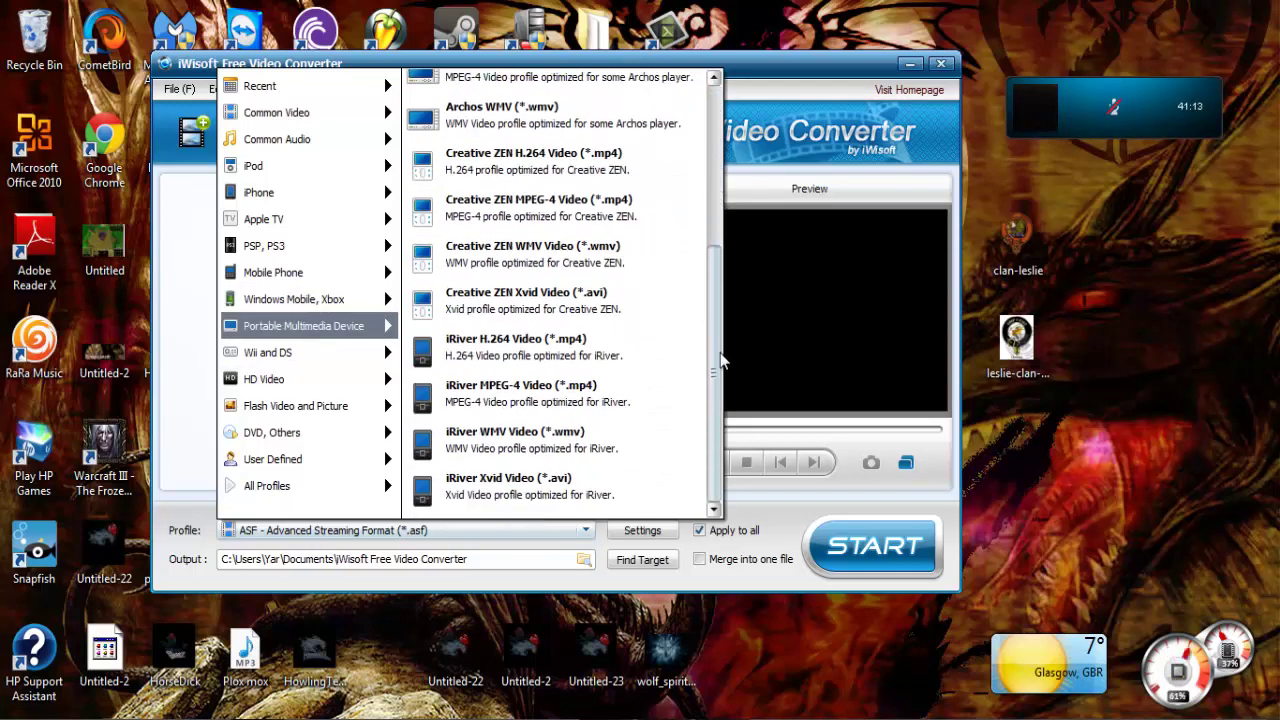
- Bring up the Wii and DS profiles, NDS DPG to DPG4 plus Wii AVI and MOV
mouse_move(379, 364)
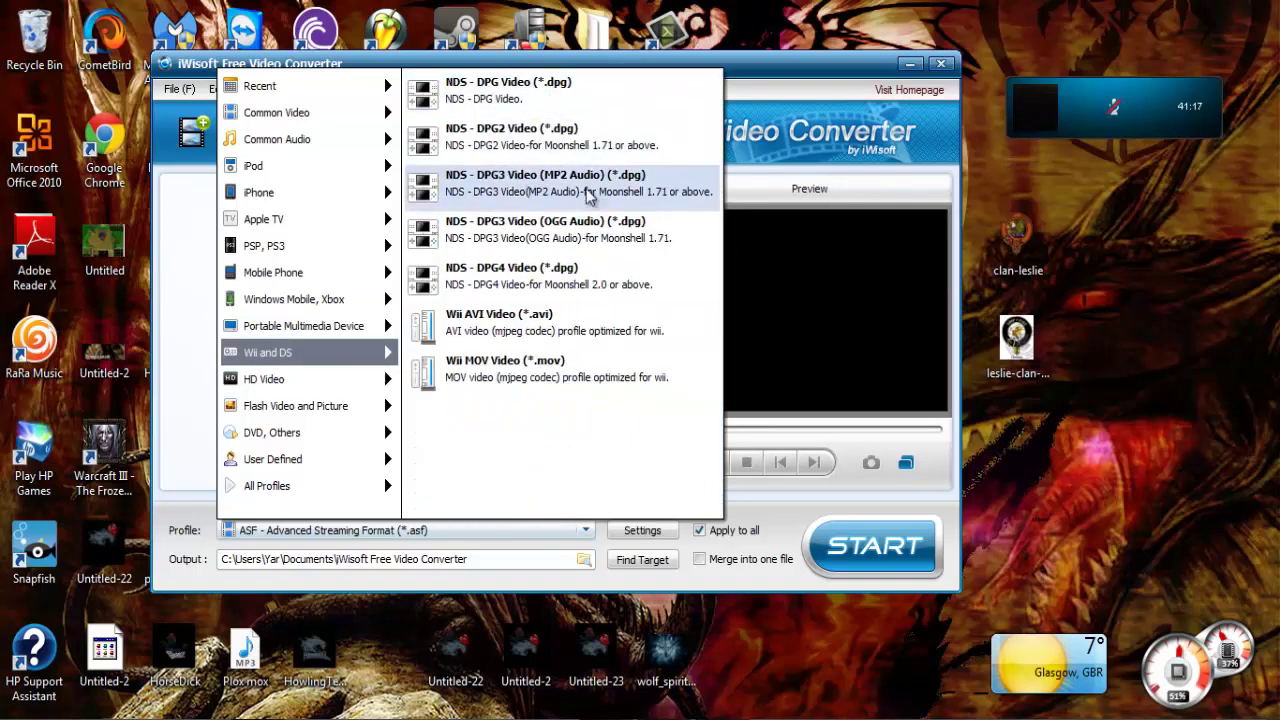
mouse_move(338, 342)
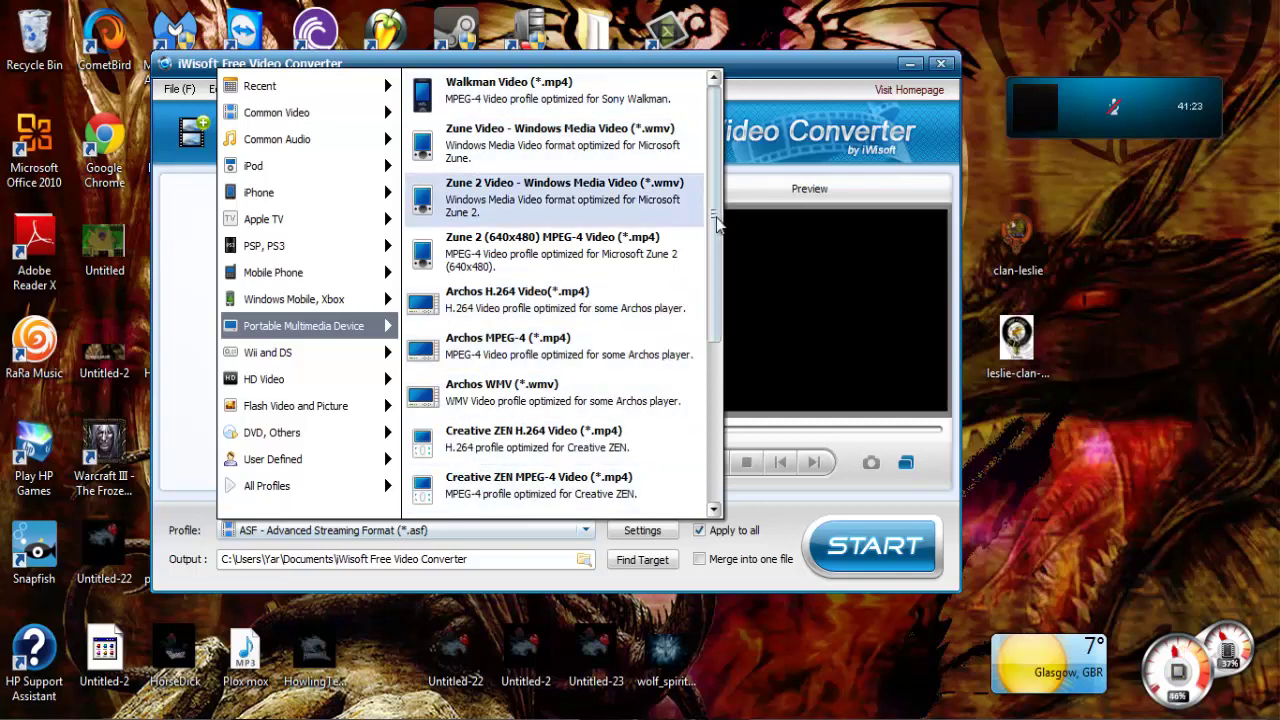
drag(716, 228, 717, 370)
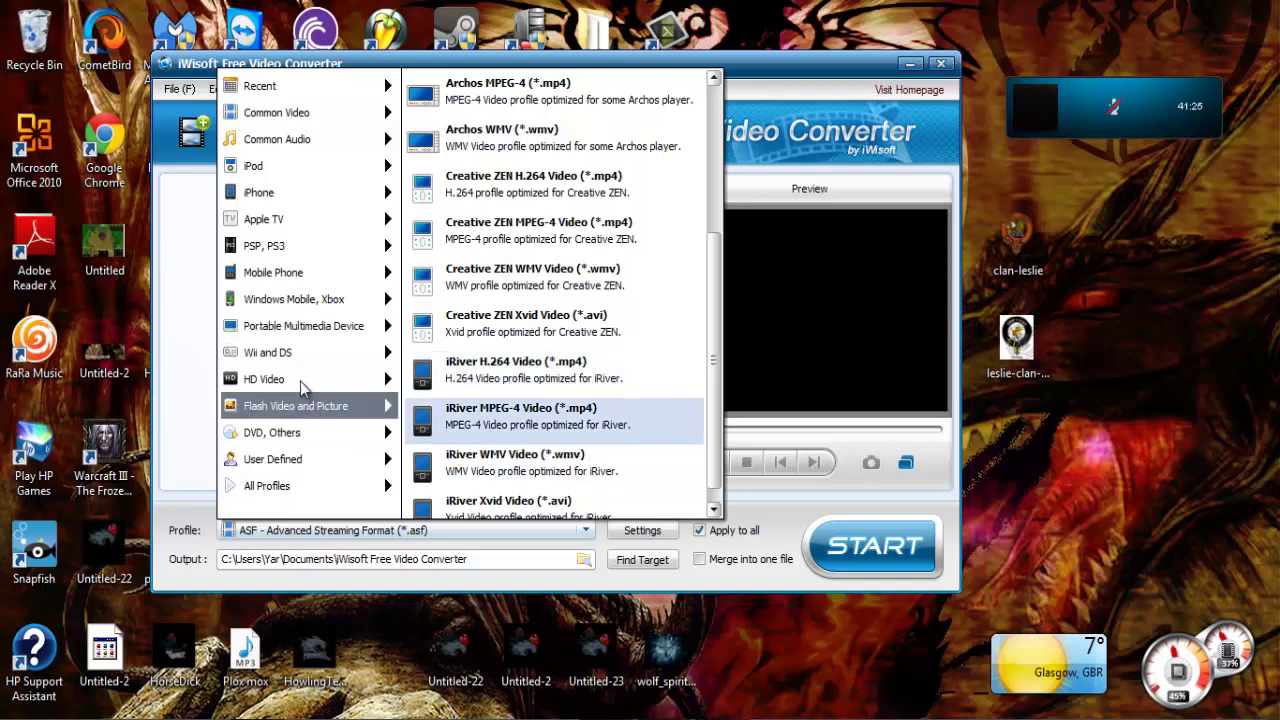
mouse_move(296, 368)
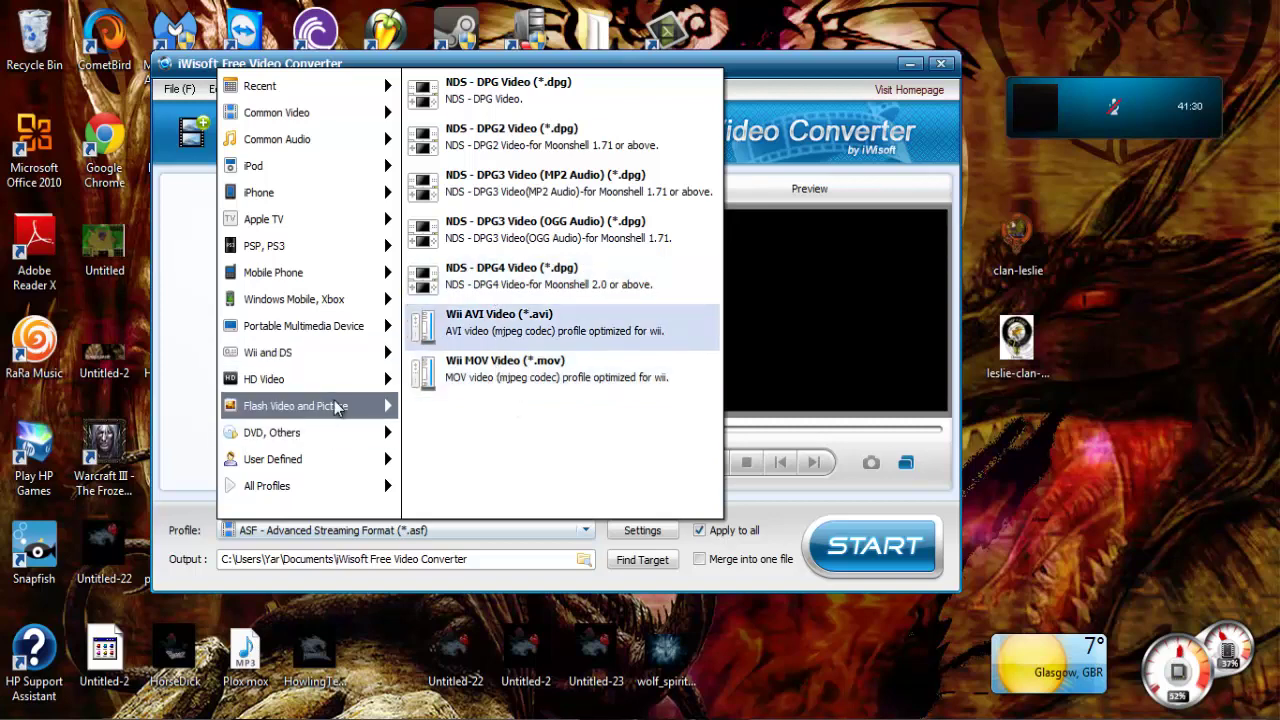
- Show the HD Video profiles, then the DVD-Video NTSC, PAL and SECAM (*.vob) profiles
mouse_move(326, 392)
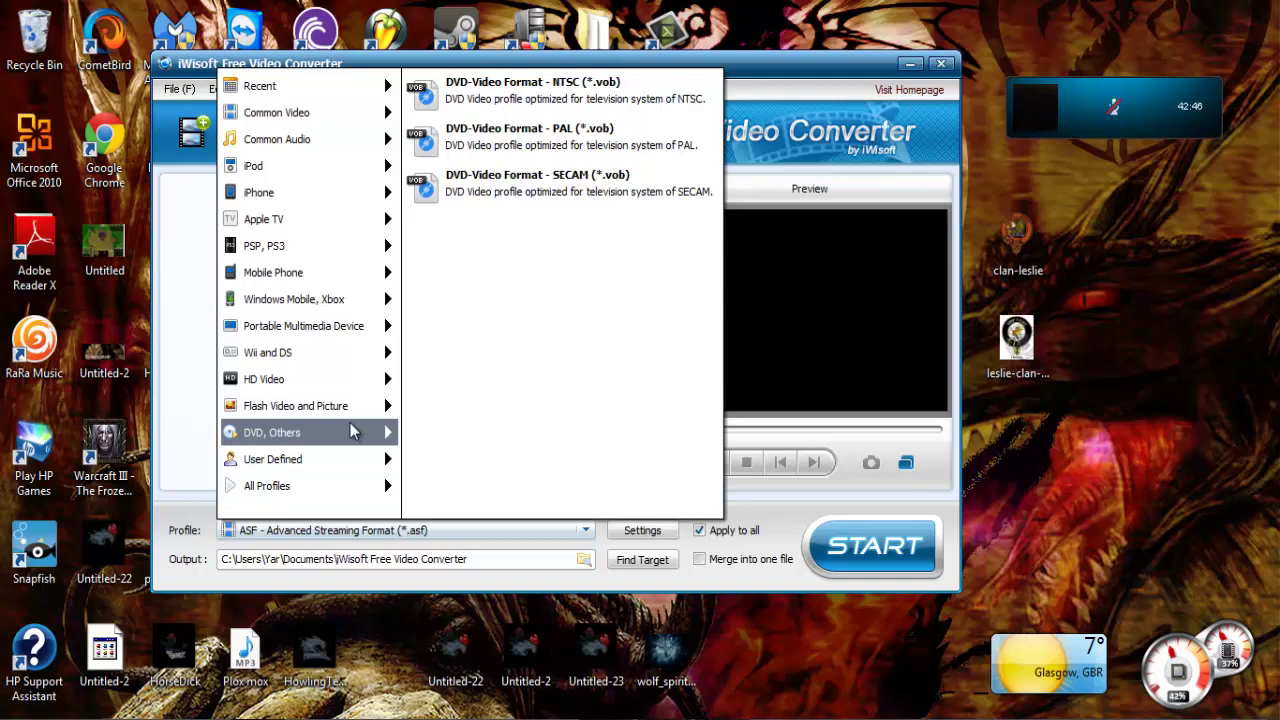
- Browse Flash Video and Picture, User Defined and All Profiles, scrolling All Profiles to the end
mouse_move(365, 408)
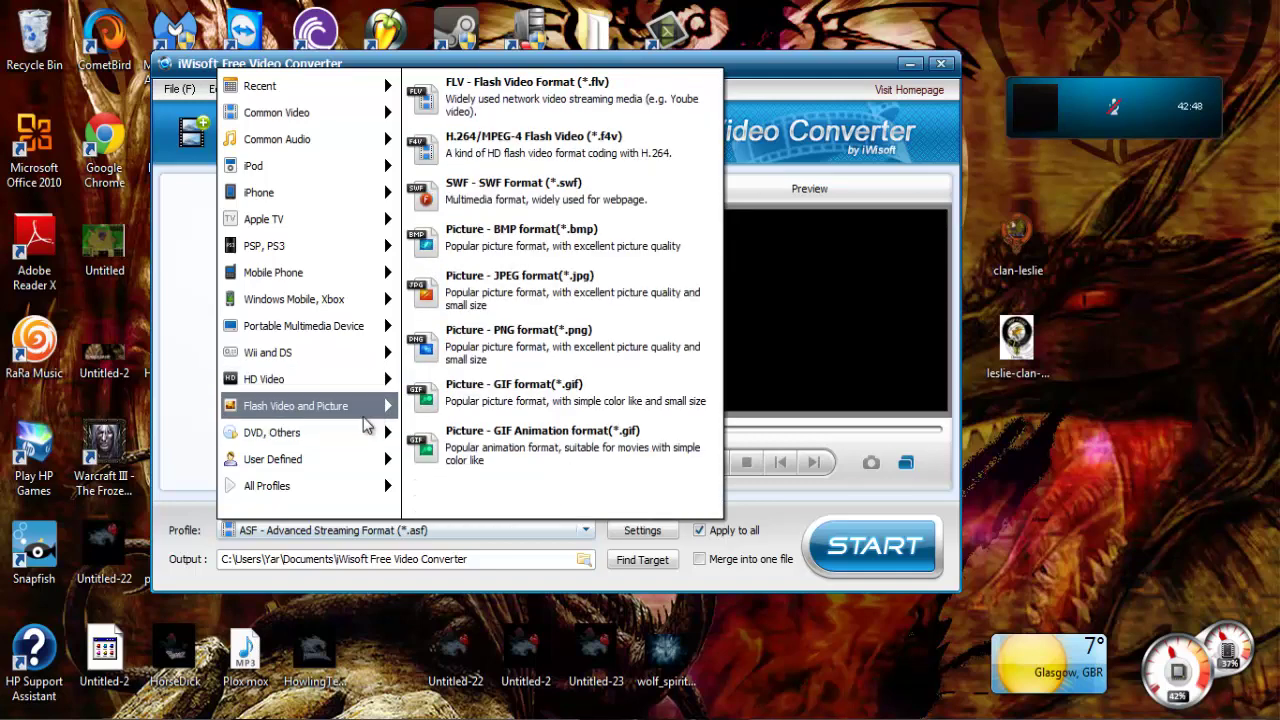
mouse_move(360, 456)
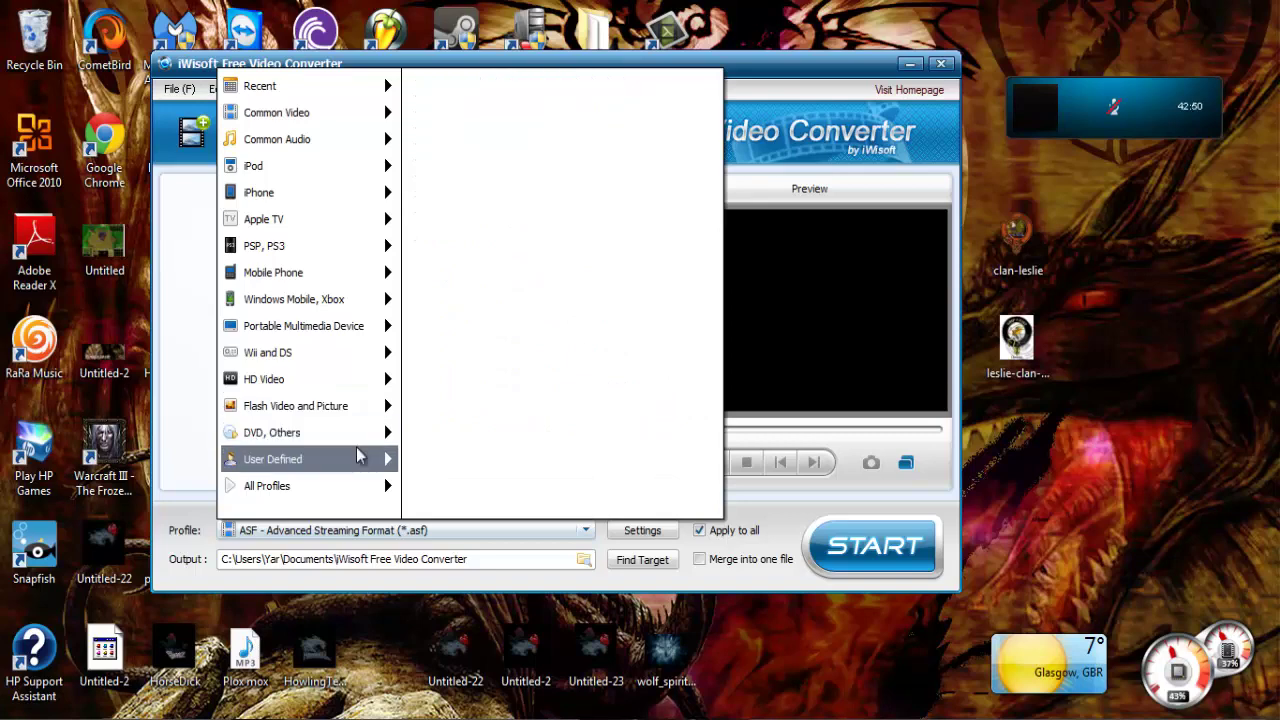
mouse_move(358, 483)
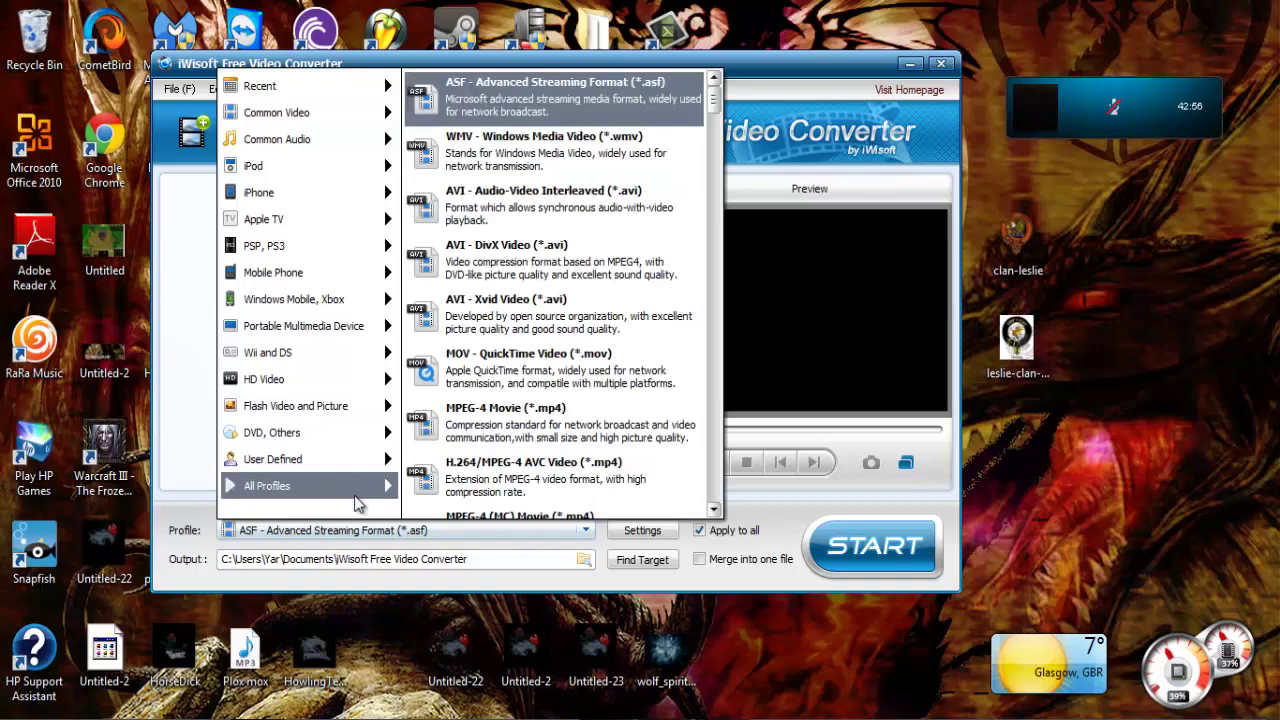
drag(713, 97, 718, 520)
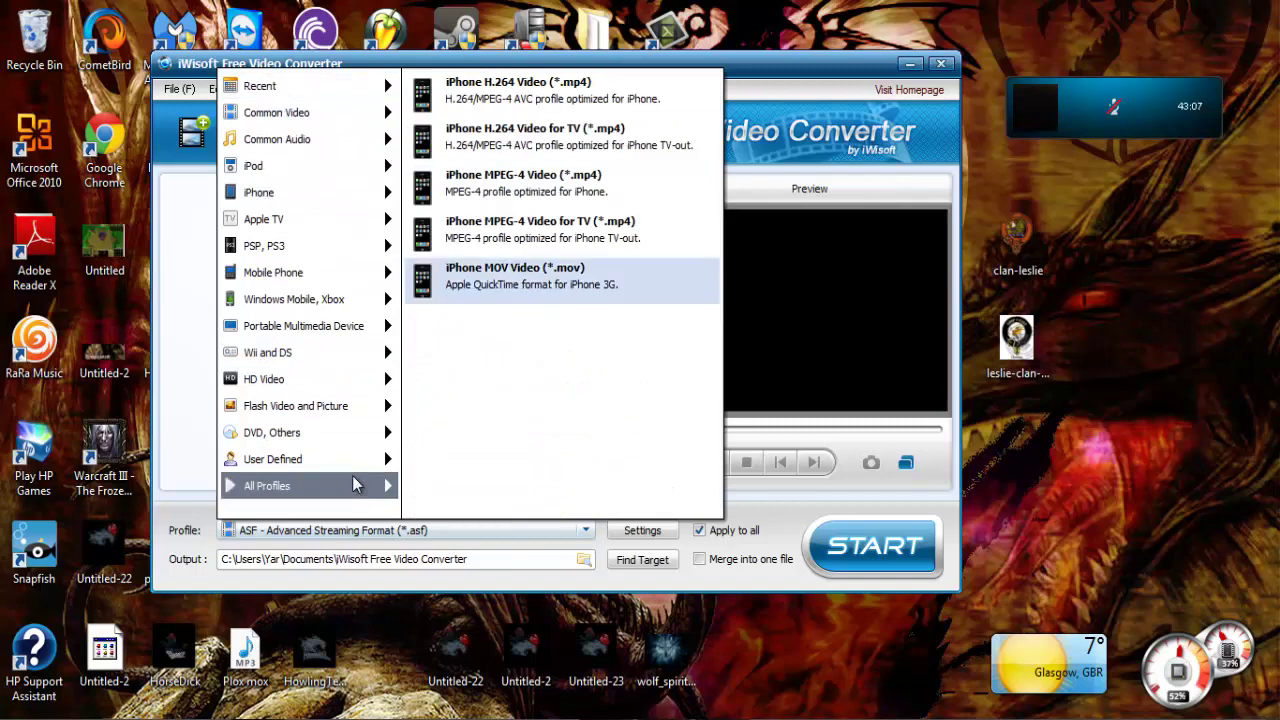
- Pass over iPhone, iPod and Common Video, then close the profile list, keeping ASF
mouse_move(355, 485)
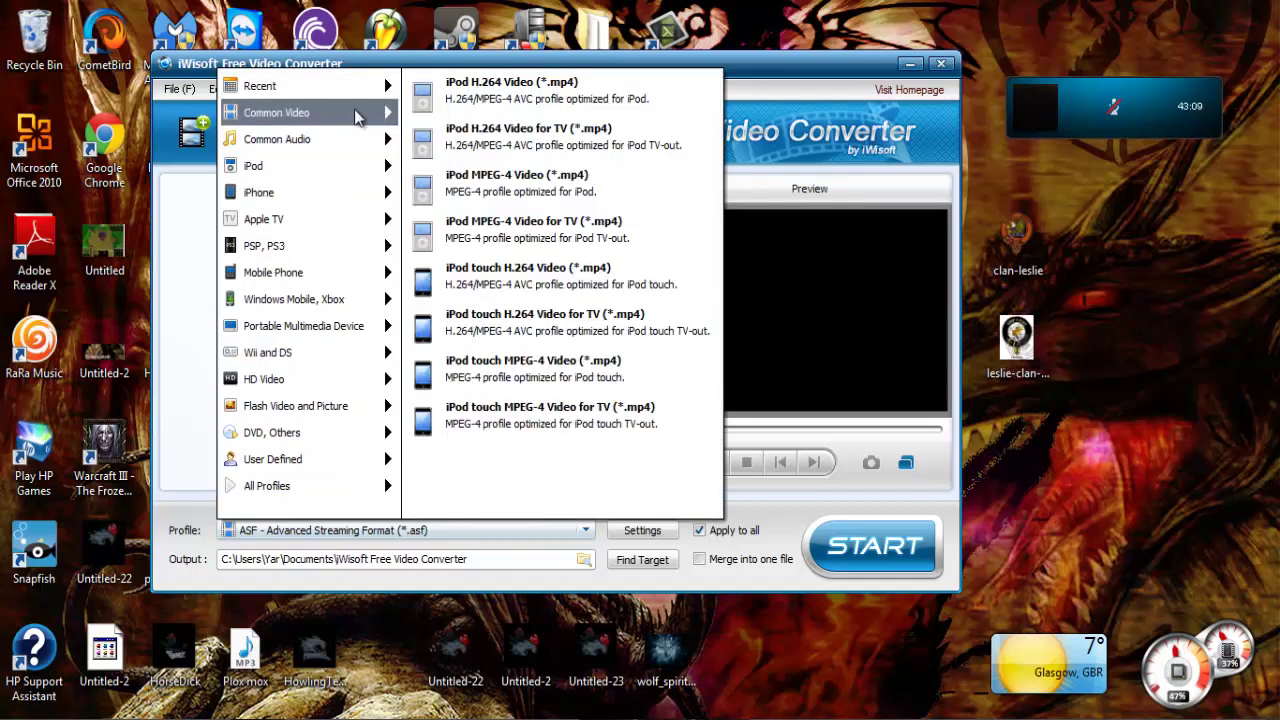
mouse_move(357, 117)
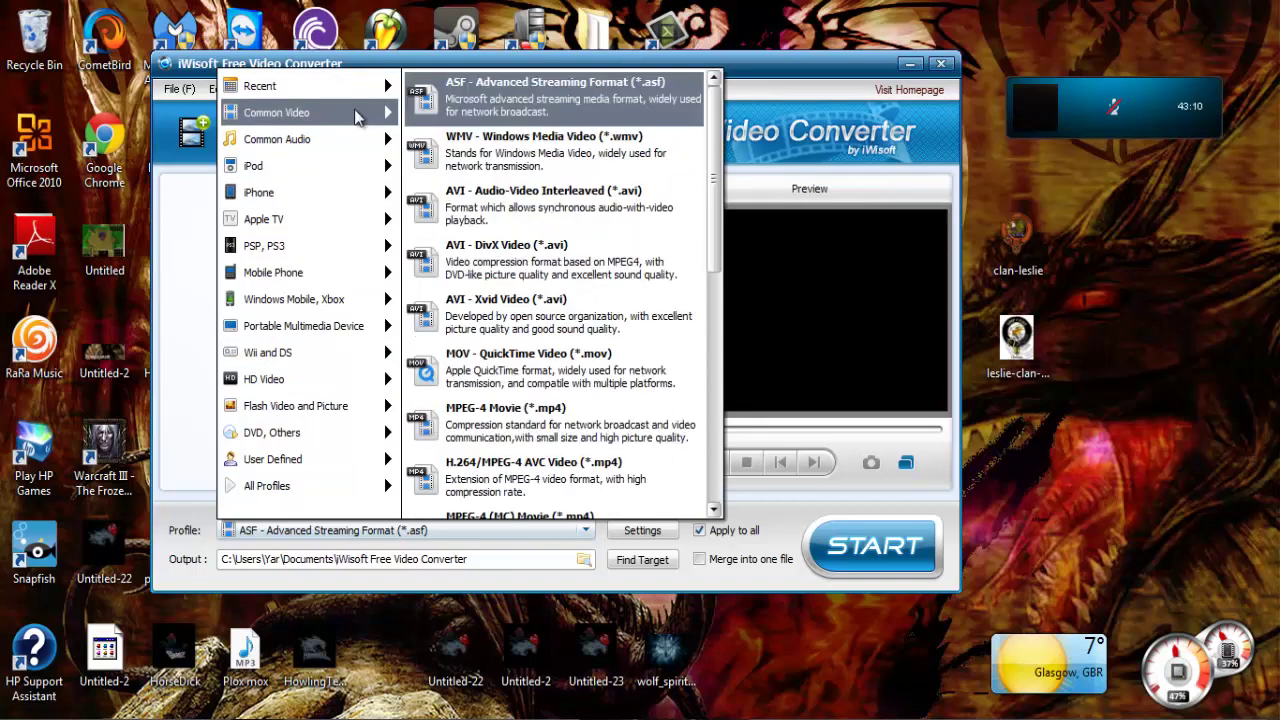
click(826, 488)
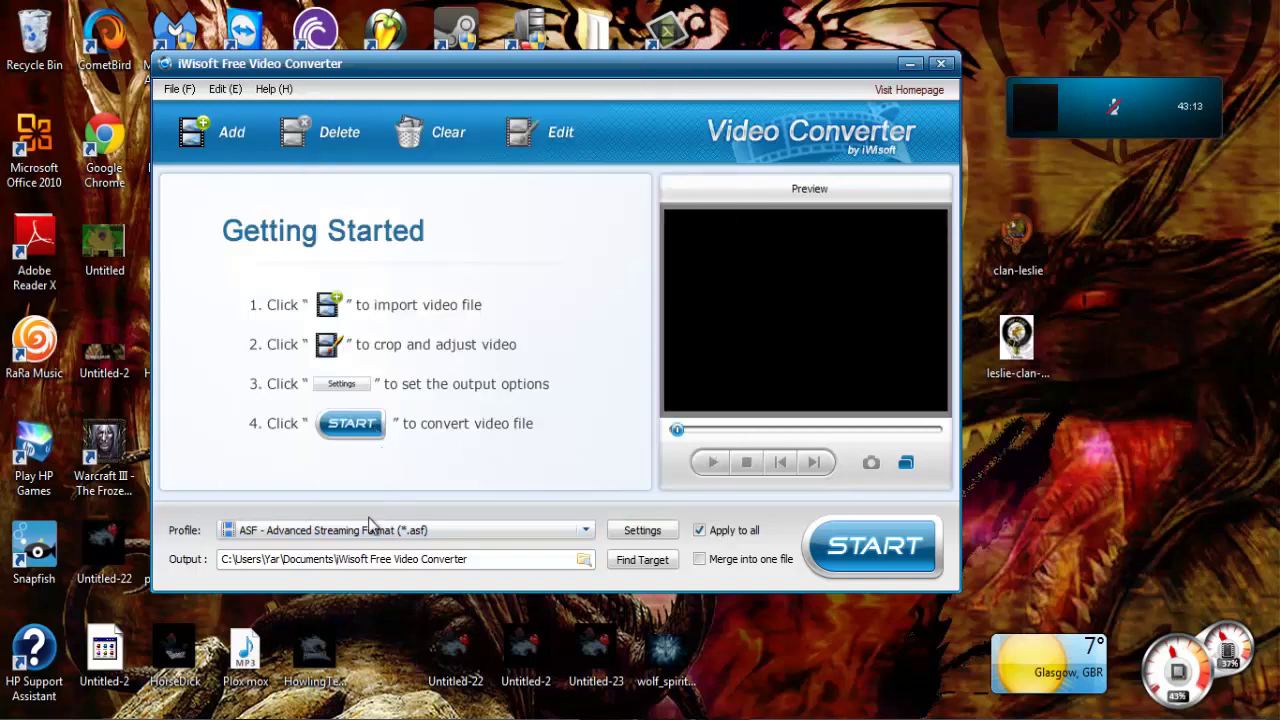
- Select Common Video > MPEG-4 Movie (*.mp4) as the output profile
click(400, 532)
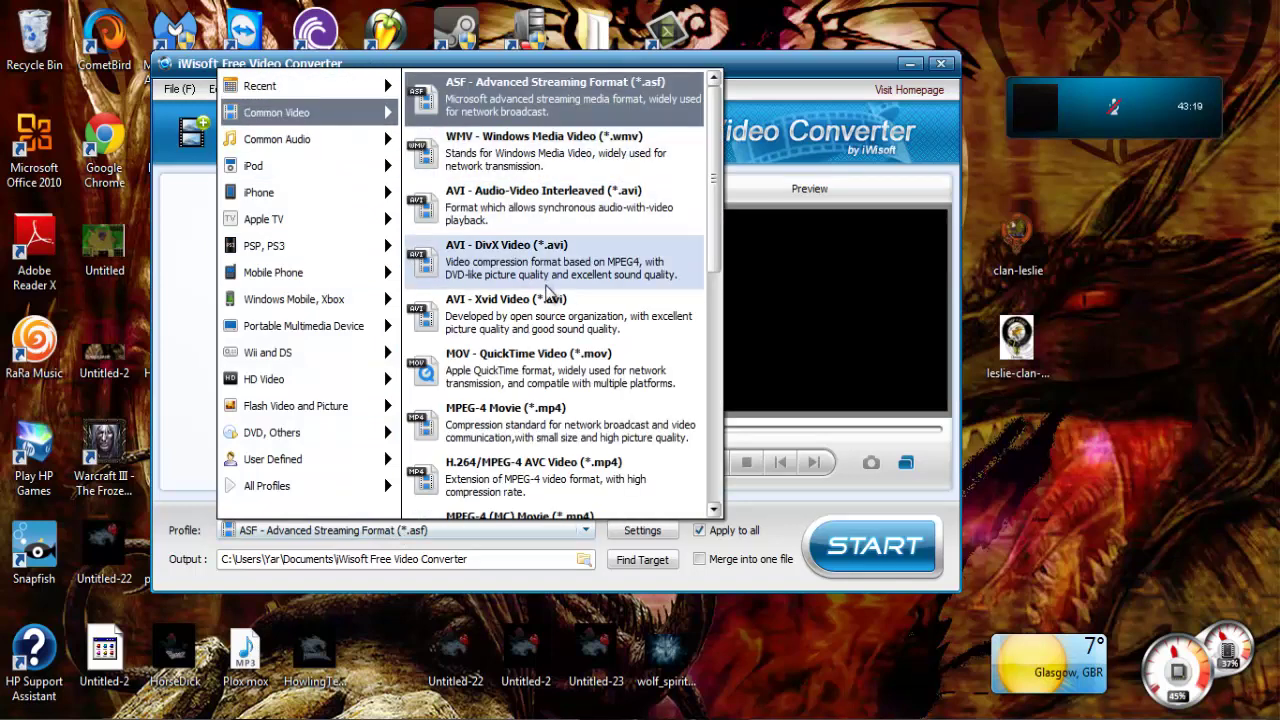
click(563, 417)
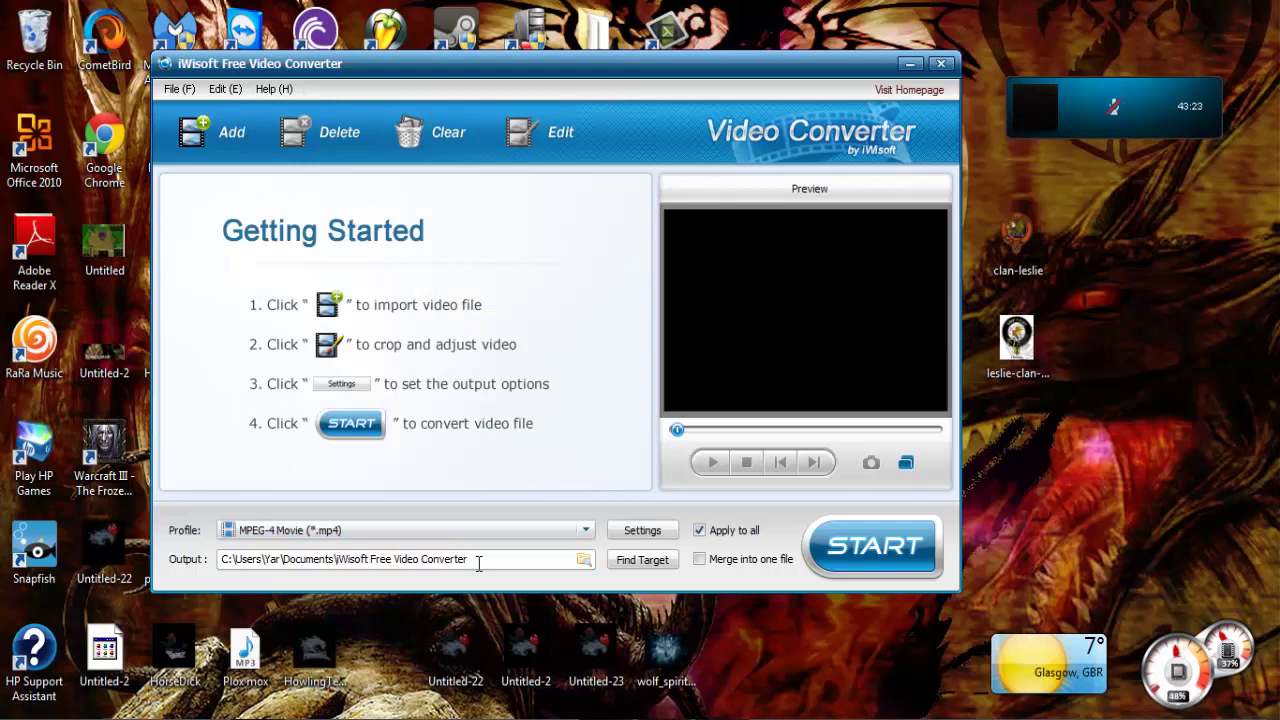
click(622, 537)
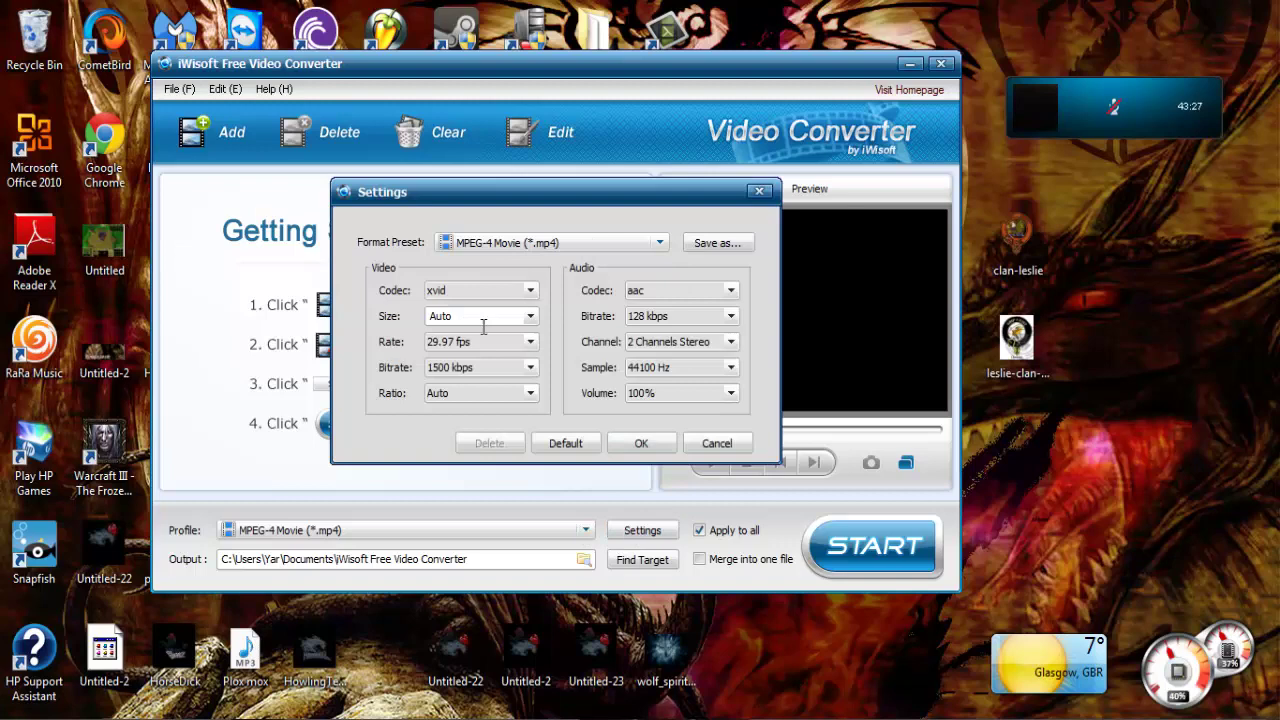
- Review the codec choices keeping xvid, then set the frame rate to Auto and reopen the Rate list
click(514, 291)
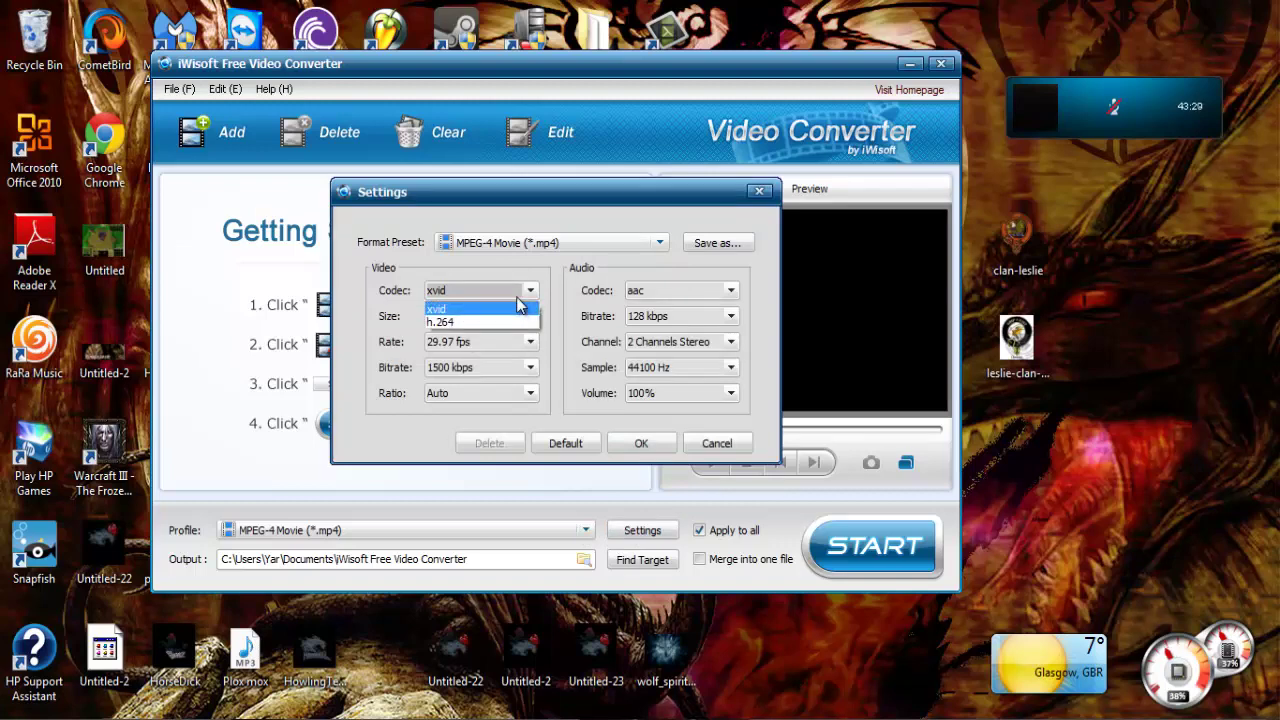
click(513, 290)
click(509, 342)
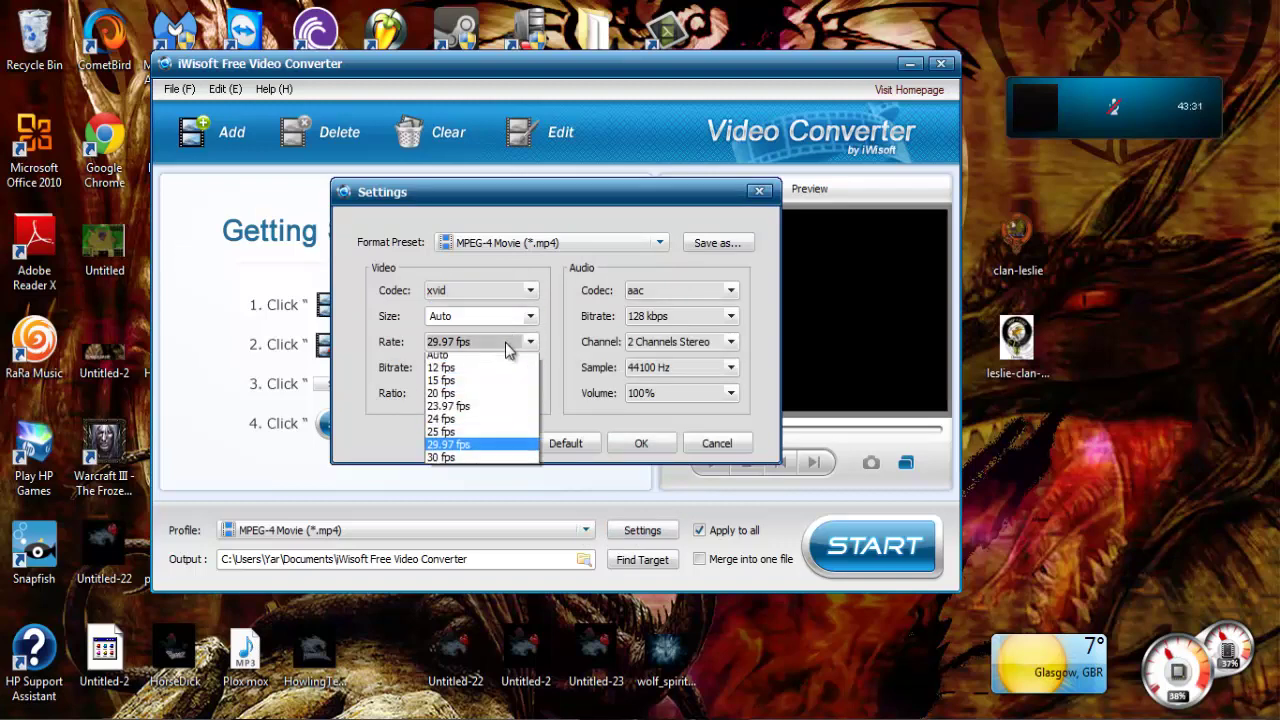
click(509, 347)
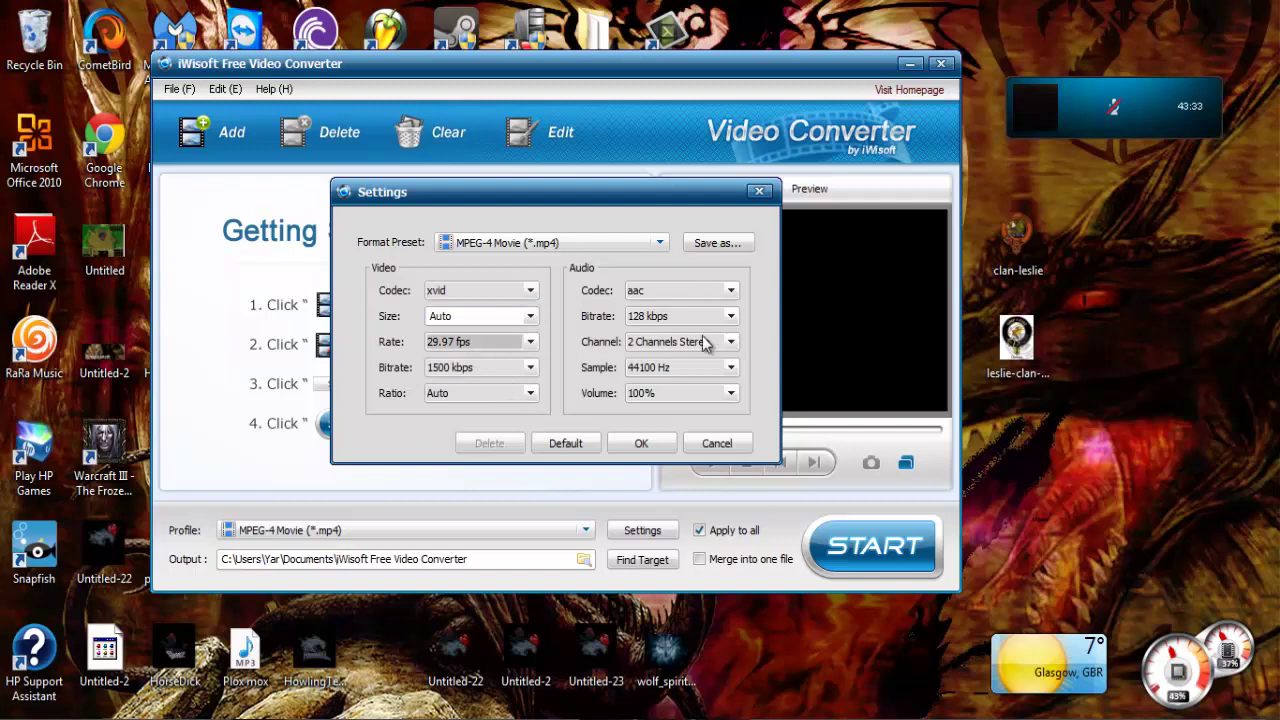
click(496, 348)
click(496, 360)
click(497, 348)
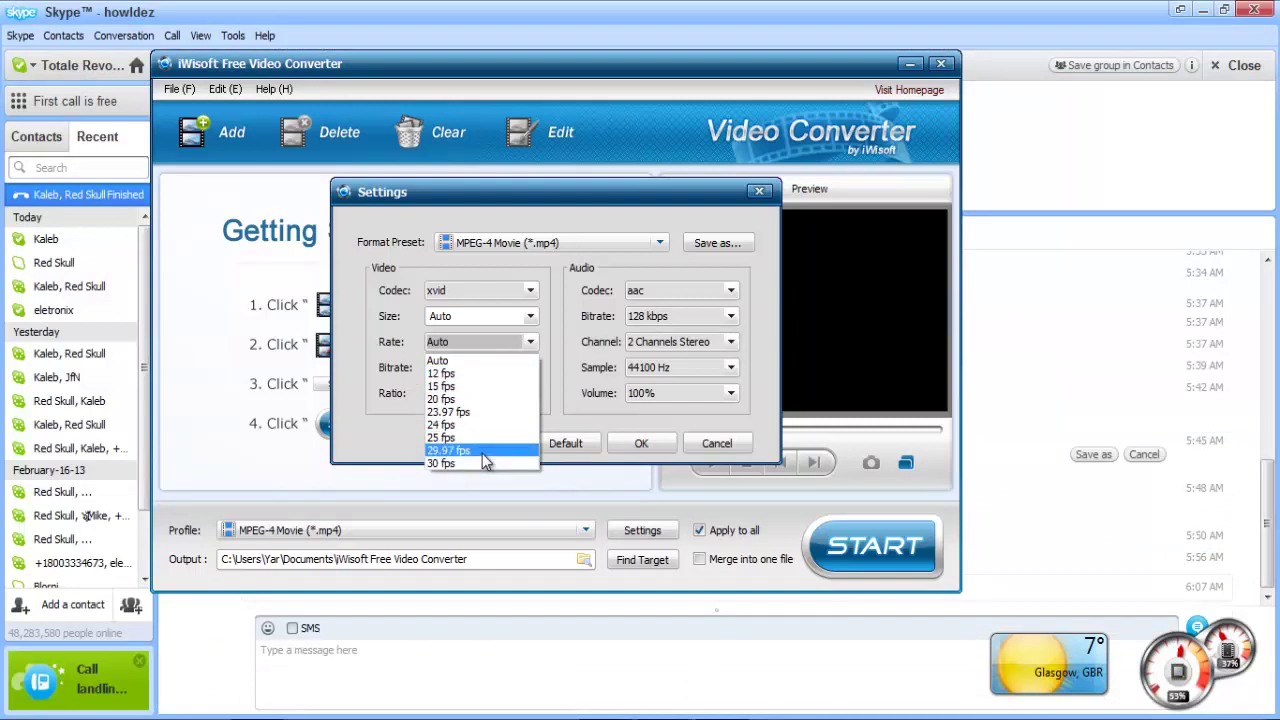
- Set the frame rate back to 29.97 fps and minimise the Skype window that came forward
click(485, 451)
click(480, 635)
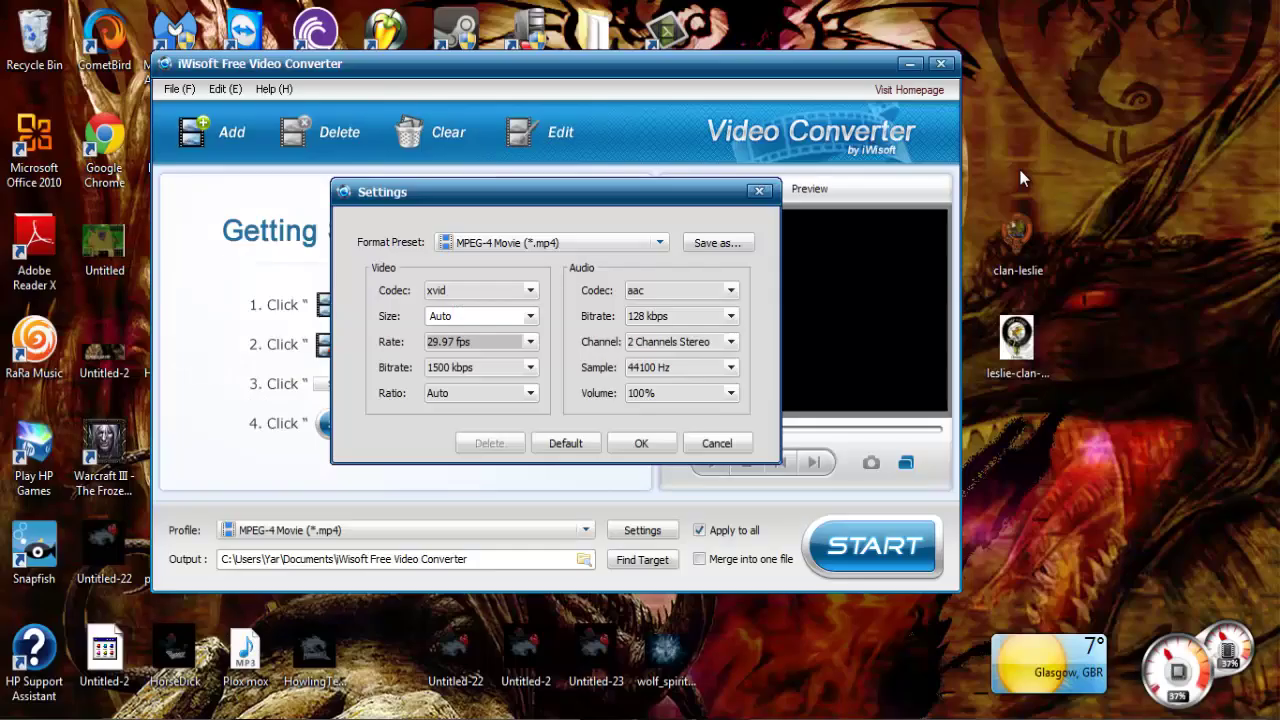
click(1203, 9)
- Close the MPEG-4 Movie Settings dialog, returning to the main screen
click(760, 192)
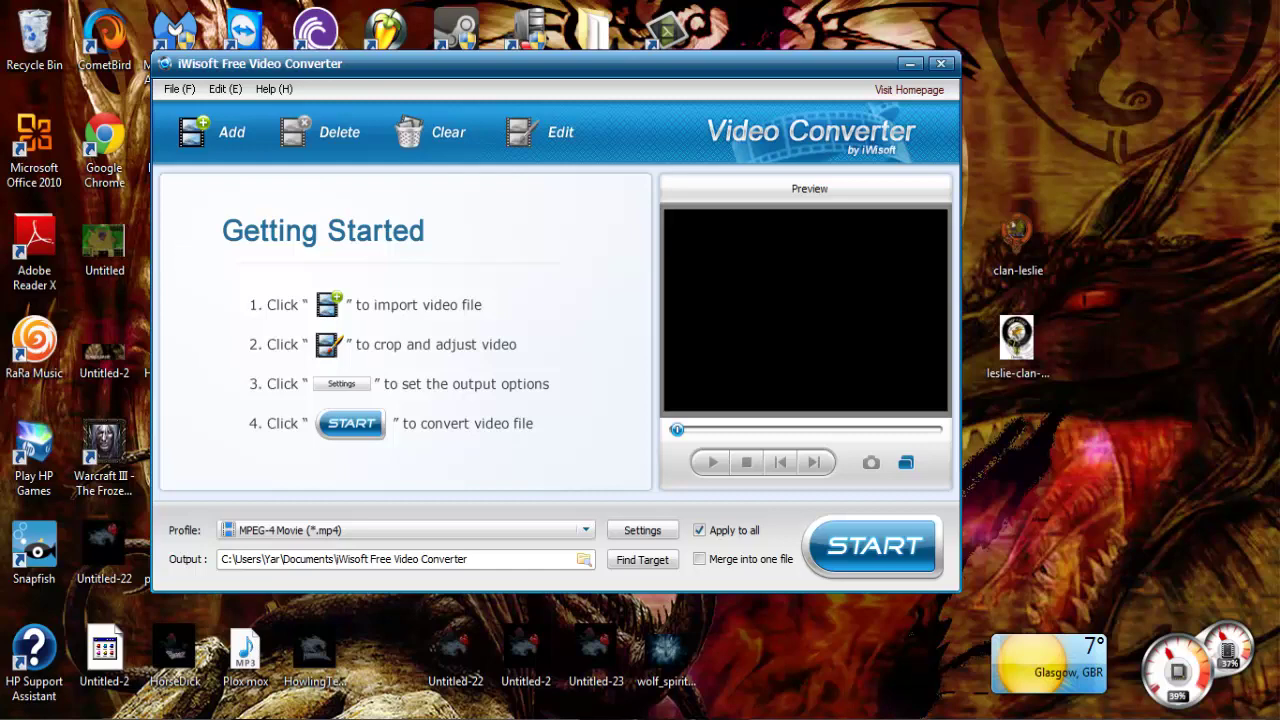
- Exit iWisoft Free Video Converter from its title bar, leaving the Windows desktop
click(940, 65)
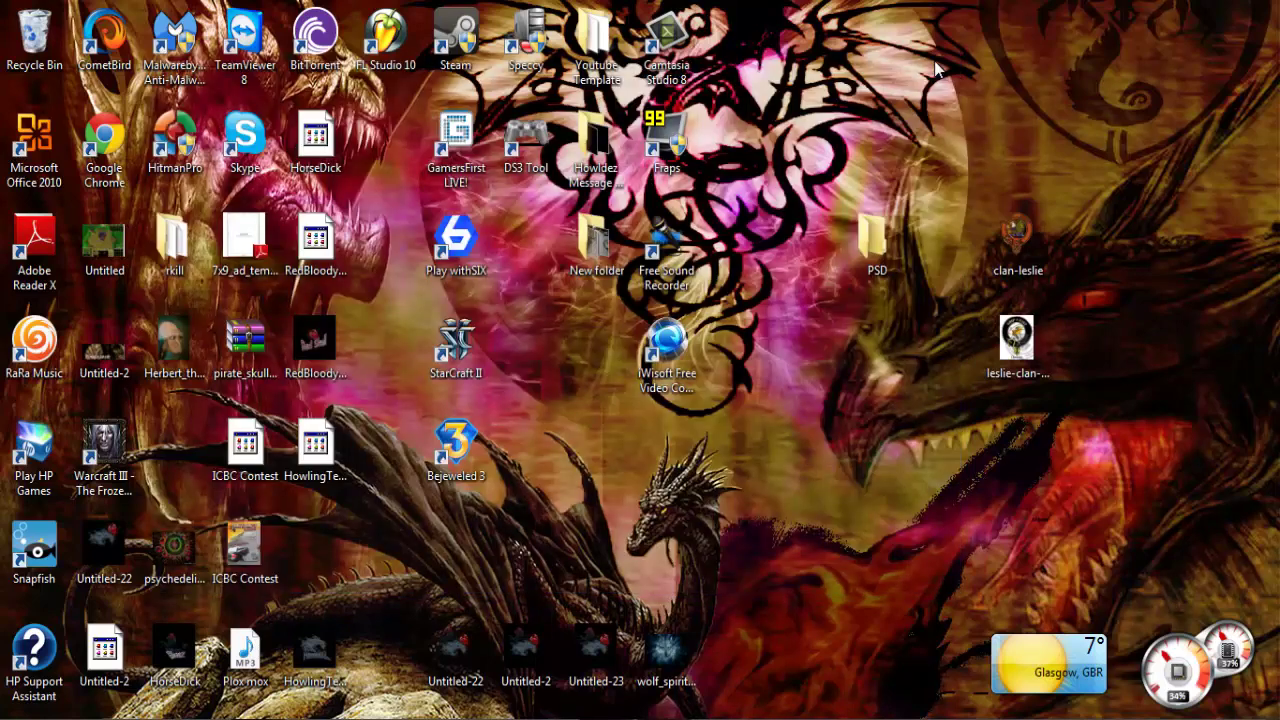